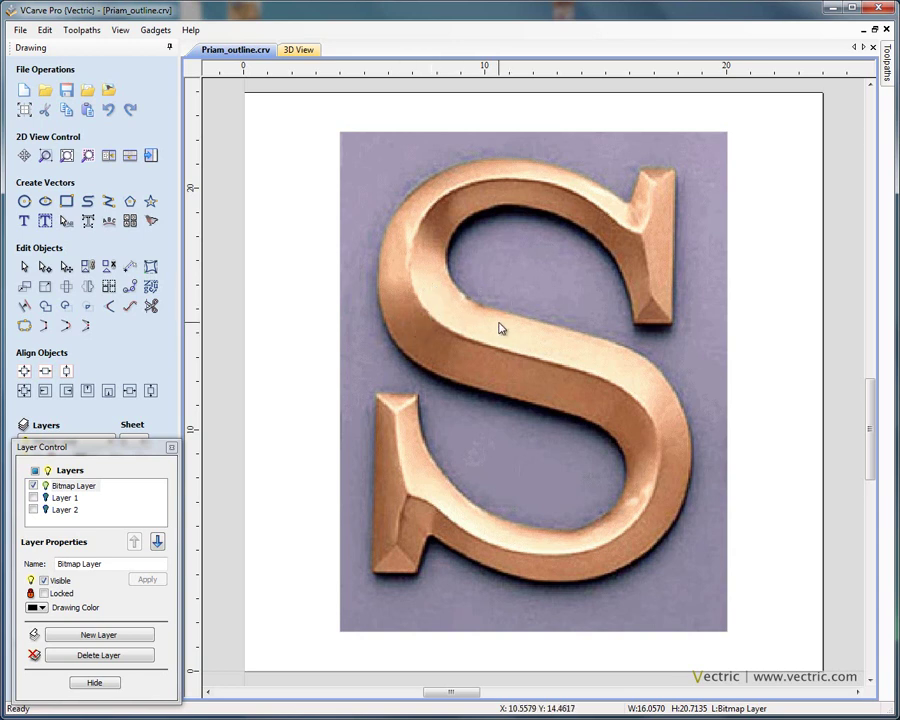
Hide the Bitmap Layer with the carved S photo and show Layer 1 and Layer 2 instead.
left_click(528, 341)
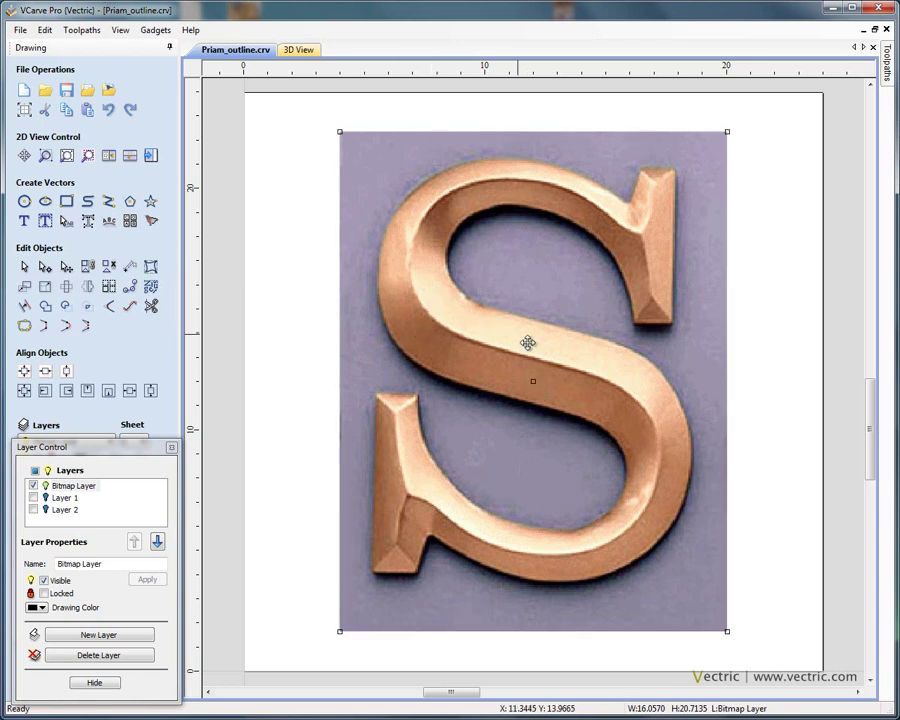
left_click(33, 485)
left_click(33, 497)
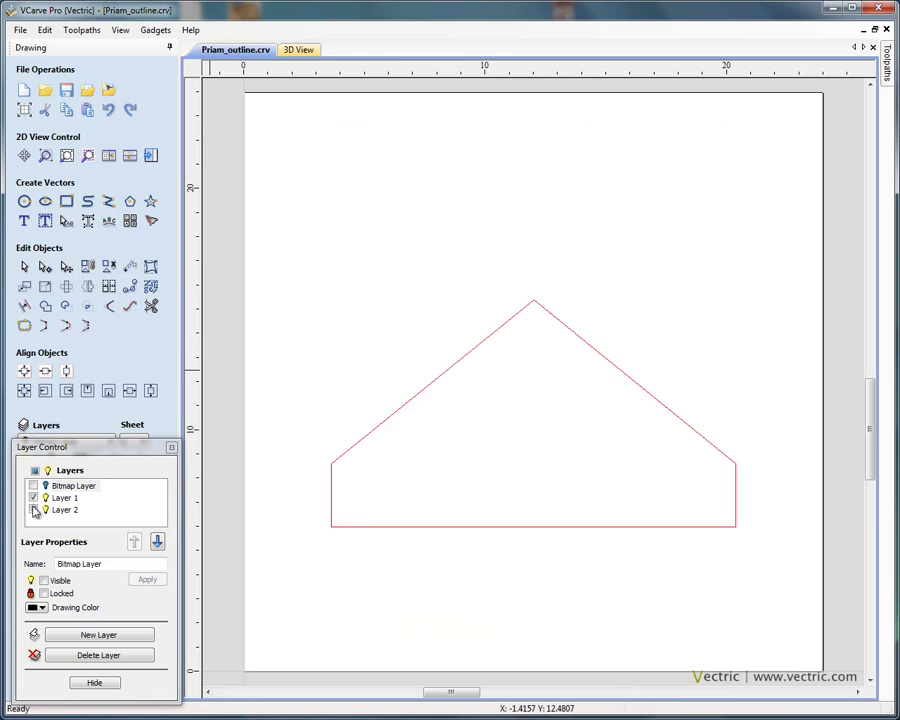
left_click(33, 509)
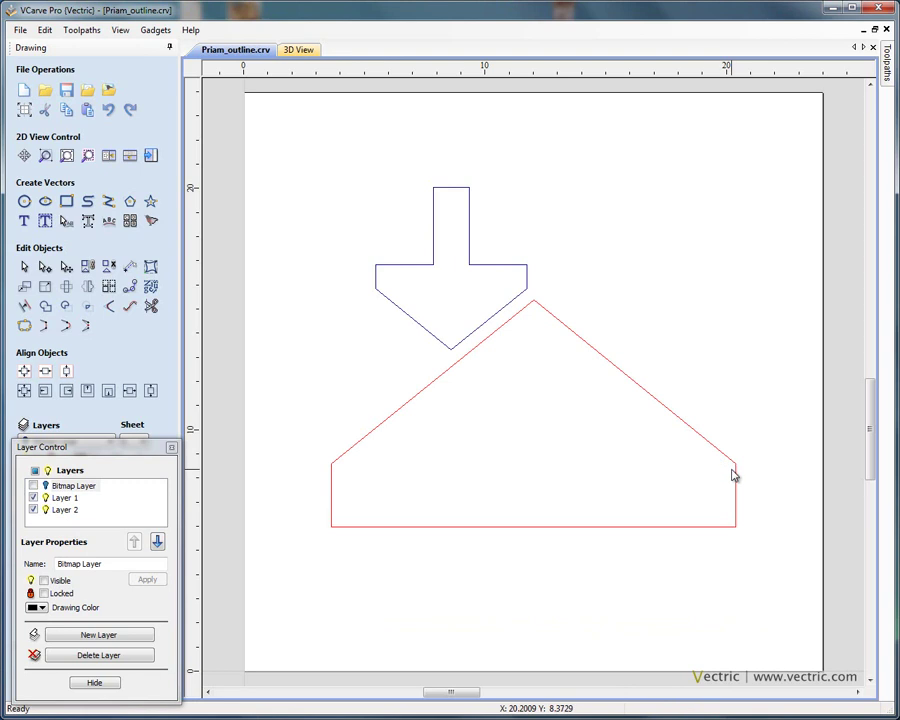
Move the V-bit outline down the sloping side of the prism profile, towards its lower outer corner.
left_click(519, 270)
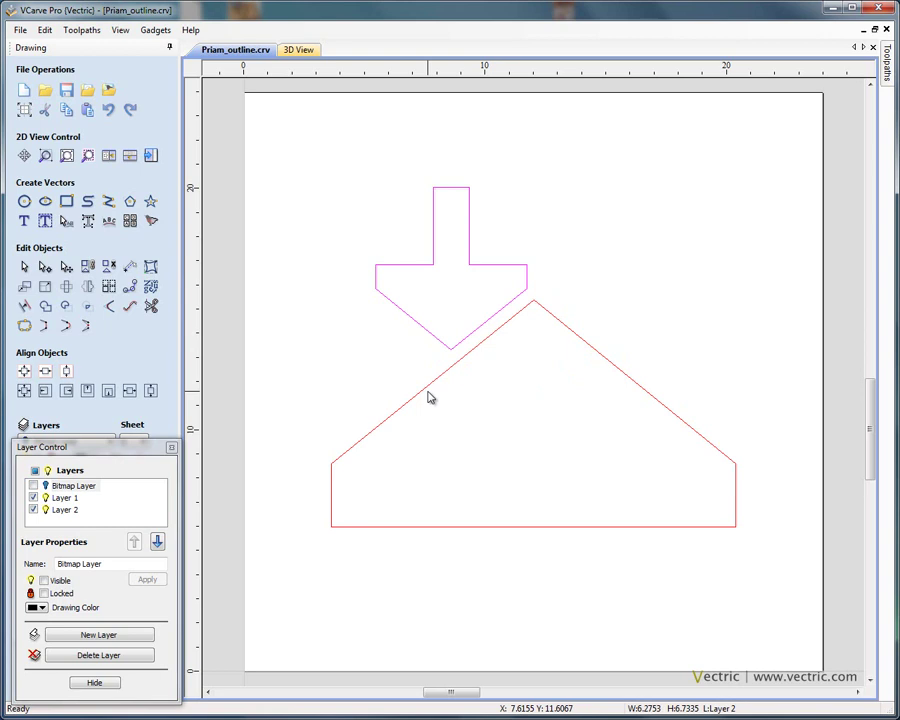
left_click(514, 266)
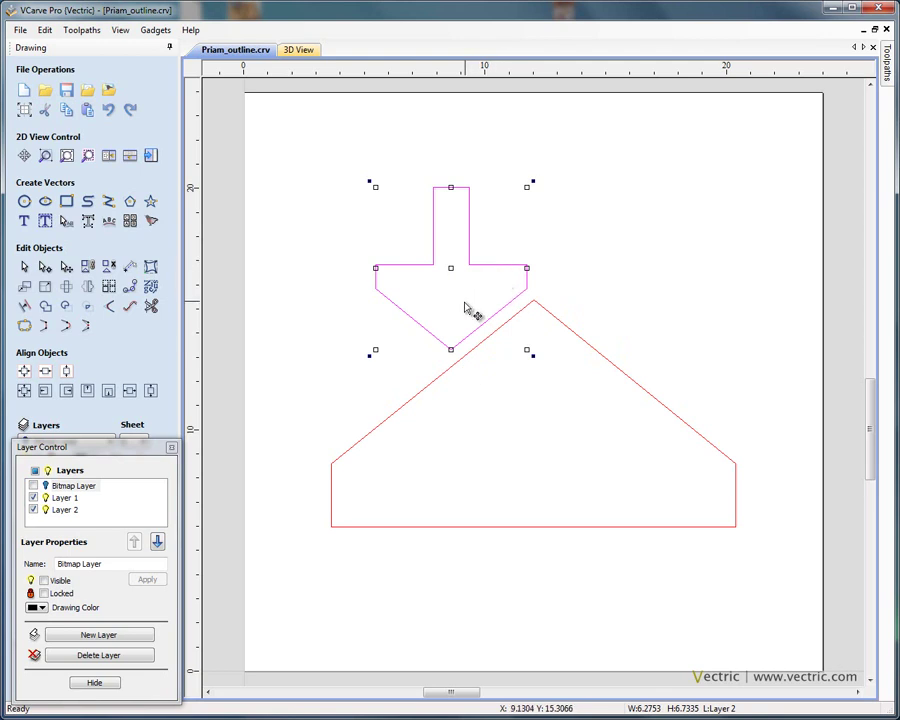
left_click_drag(504, 265, 403, 347)
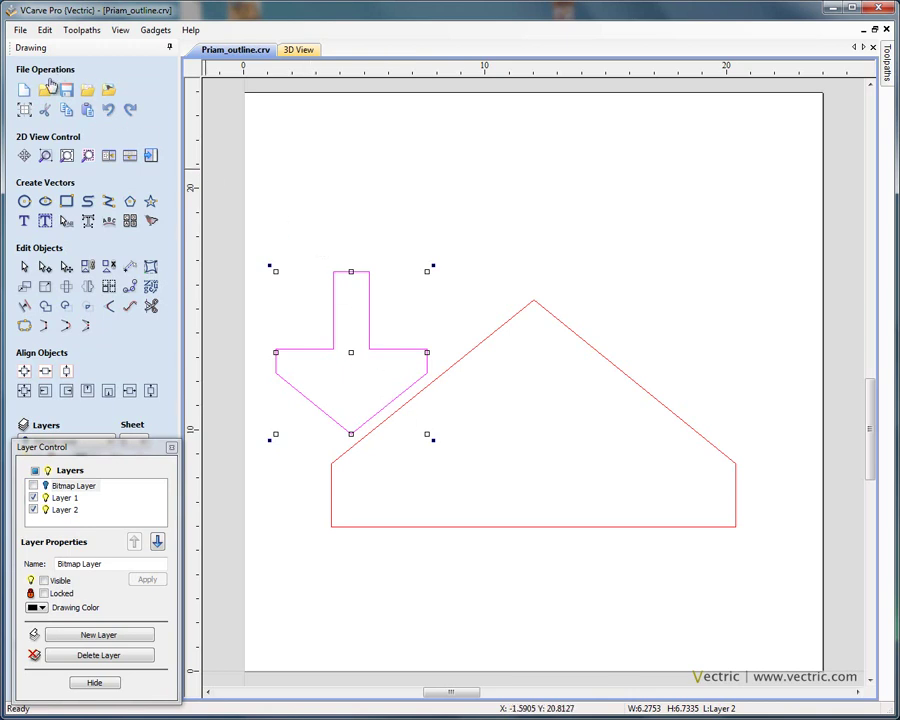
Close the Priam_outline.crv job and answer the save prompt.
left_click(20, 30)
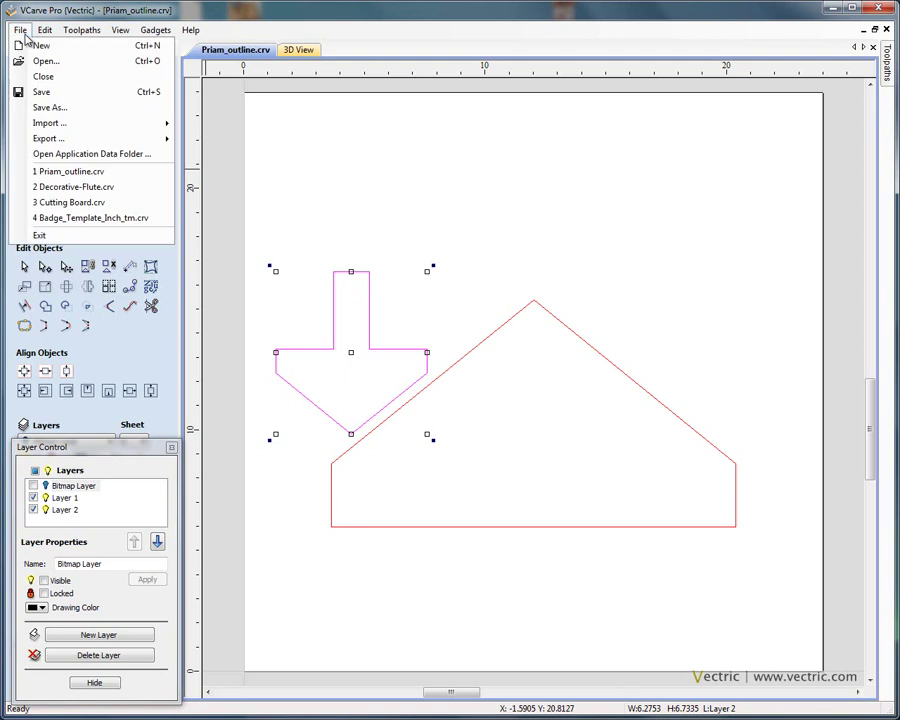
left_click(62, 74)
left_click(452, 402)
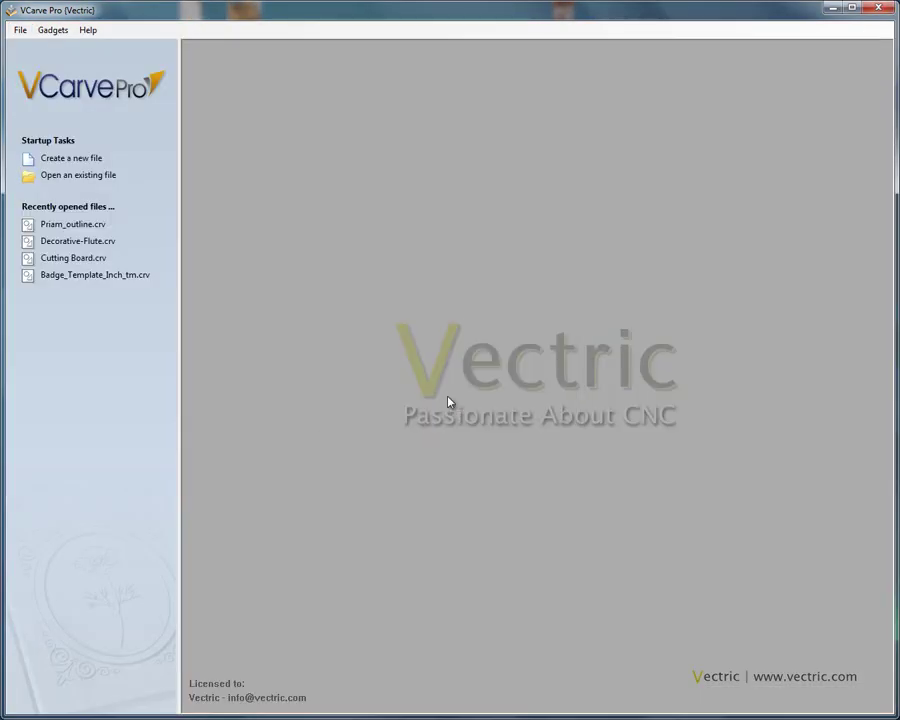
Create a new job 24.0 inches wide, 24.0 inches high and 3.0 inches thick.
left_click(78, 160)
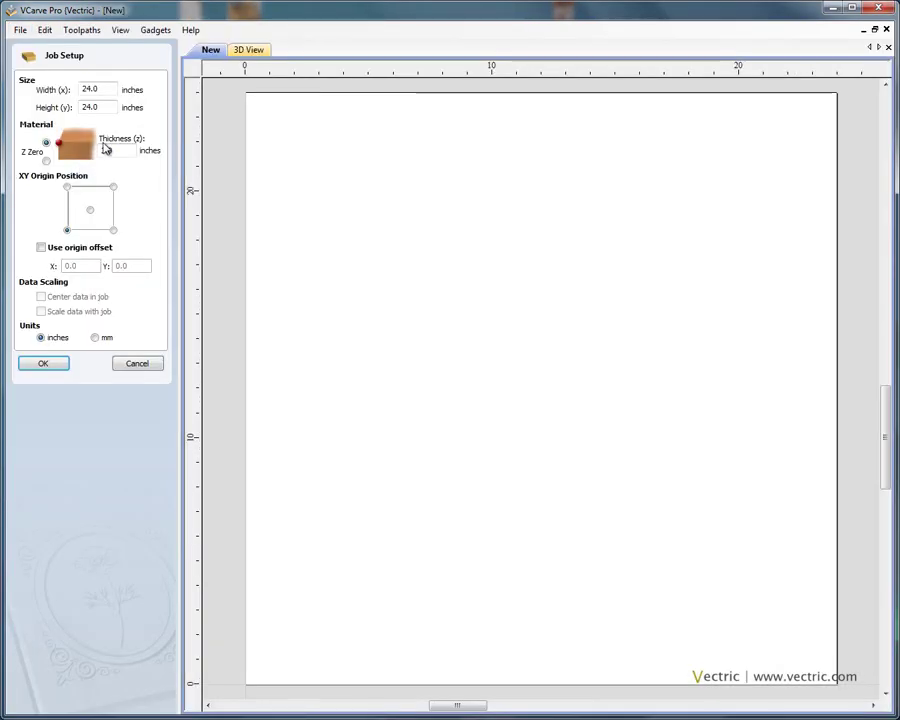
left_click(112, 107)
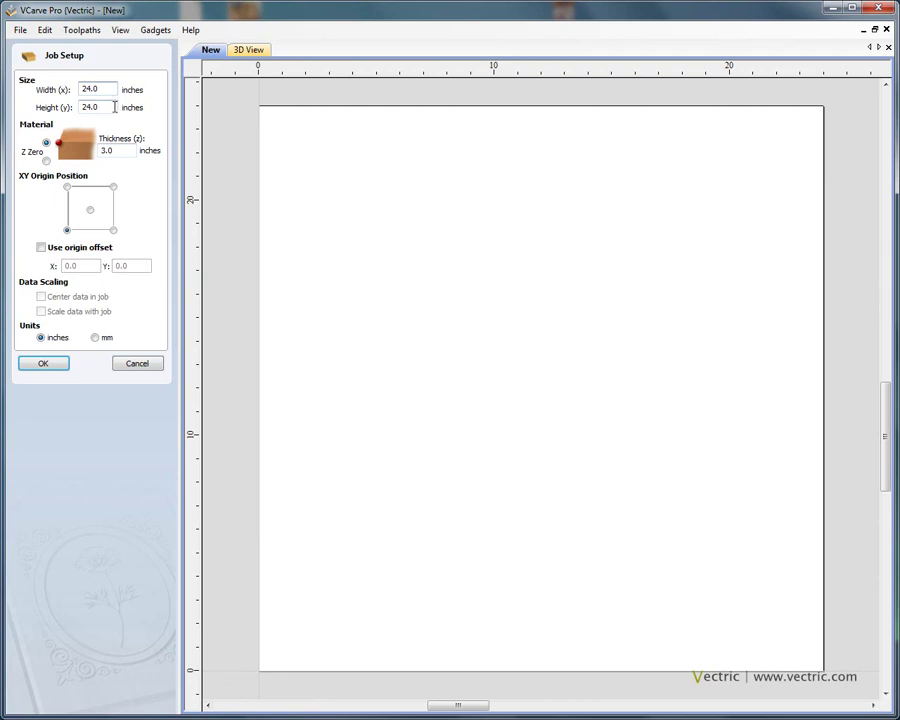
left_click(131, 152)
left_click(46, 364)
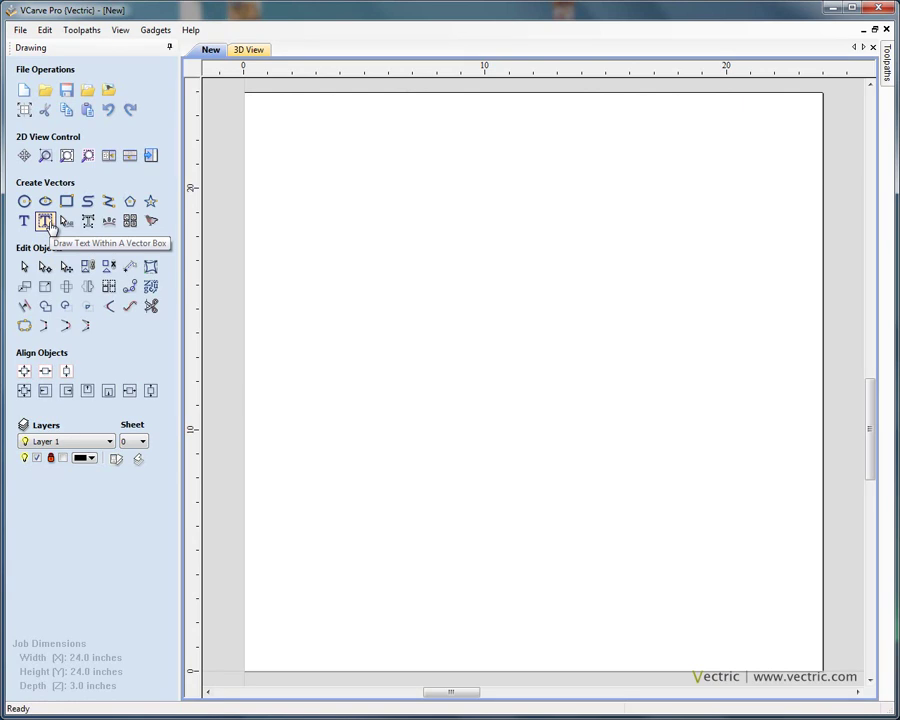
Add the letter S in bold Times New Roman, centered and auto-fitted within the 24.0 by 24.0 inch job area.
left_click(46, 222)
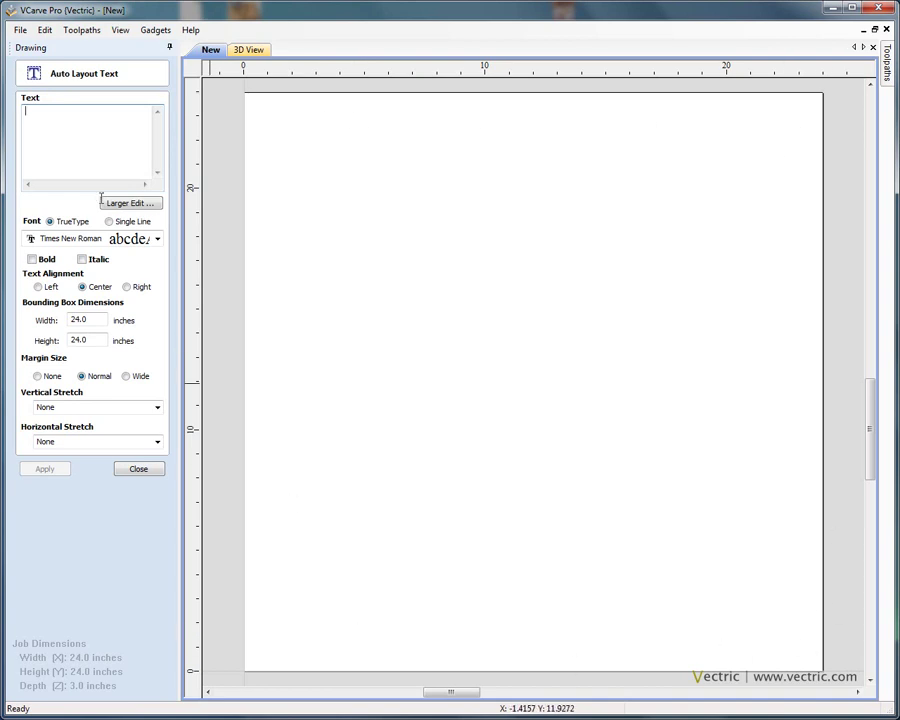
type("S")
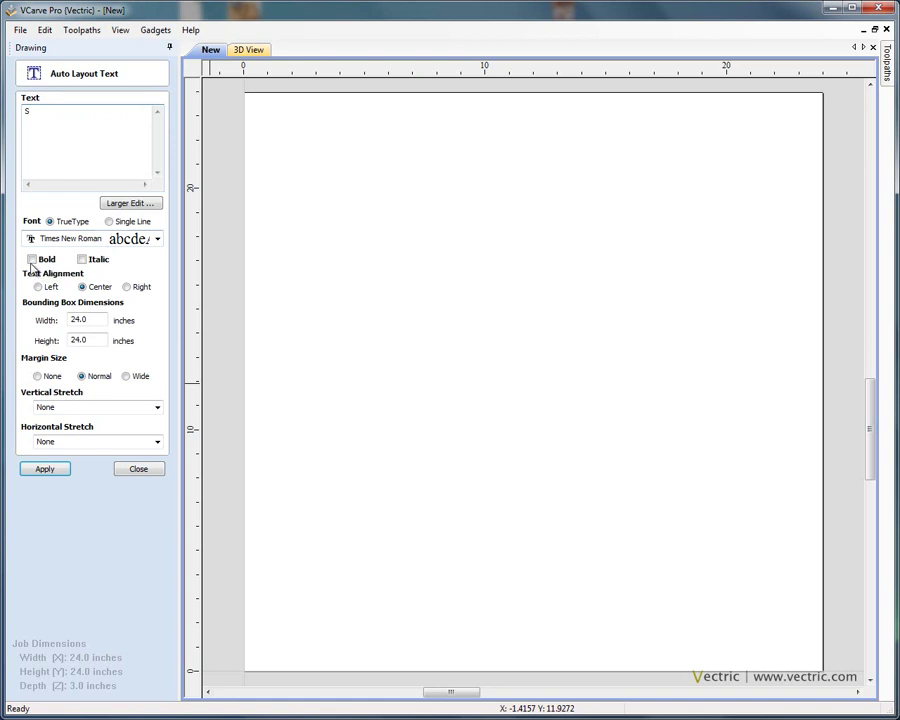
left_click(32, 260)
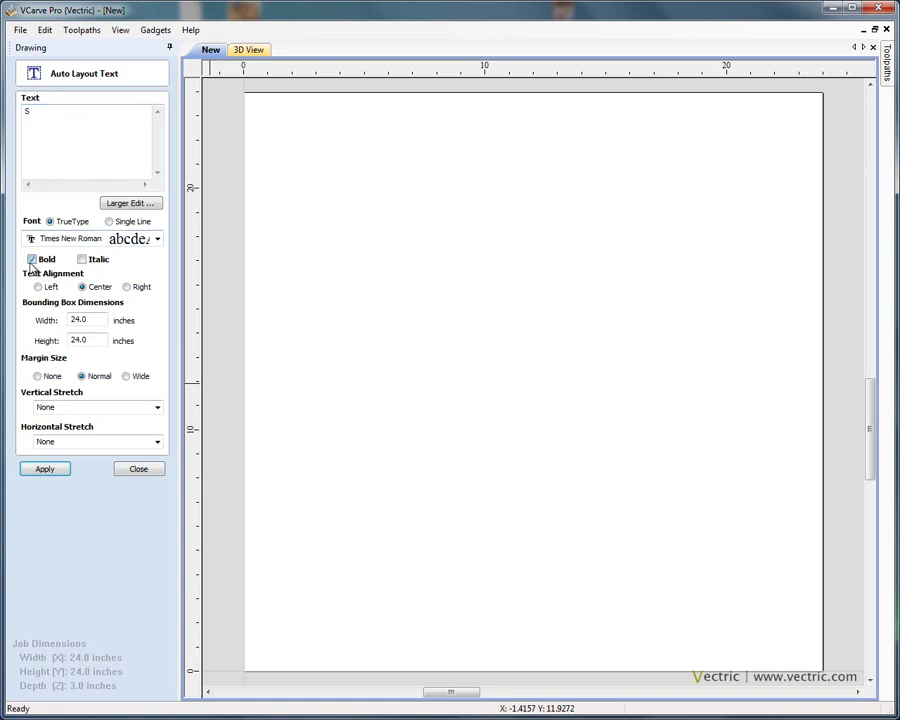
left_click(52, 469)
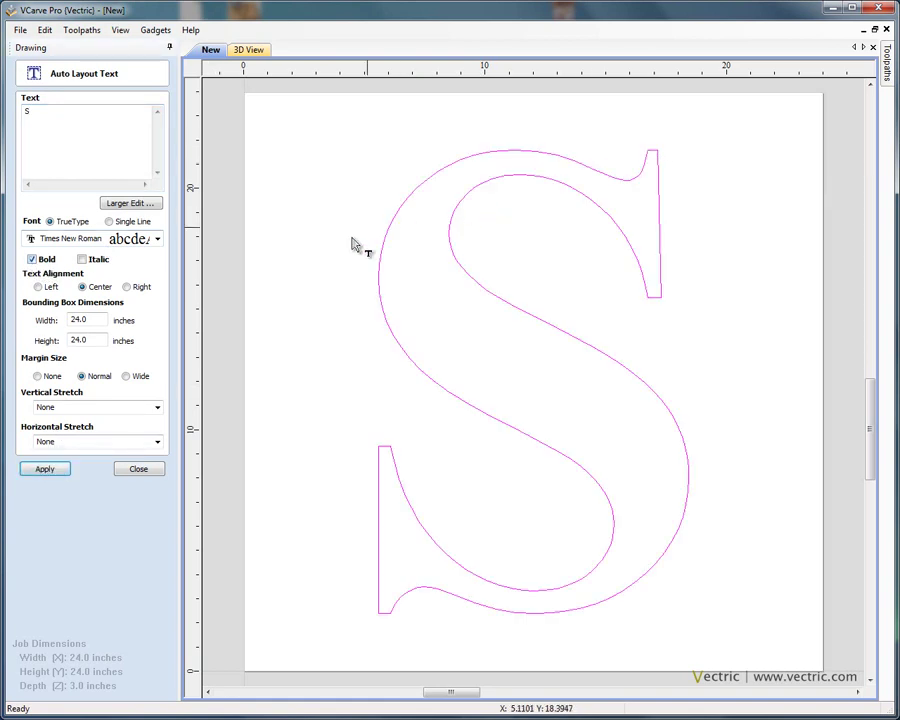
left_click(140, 469)
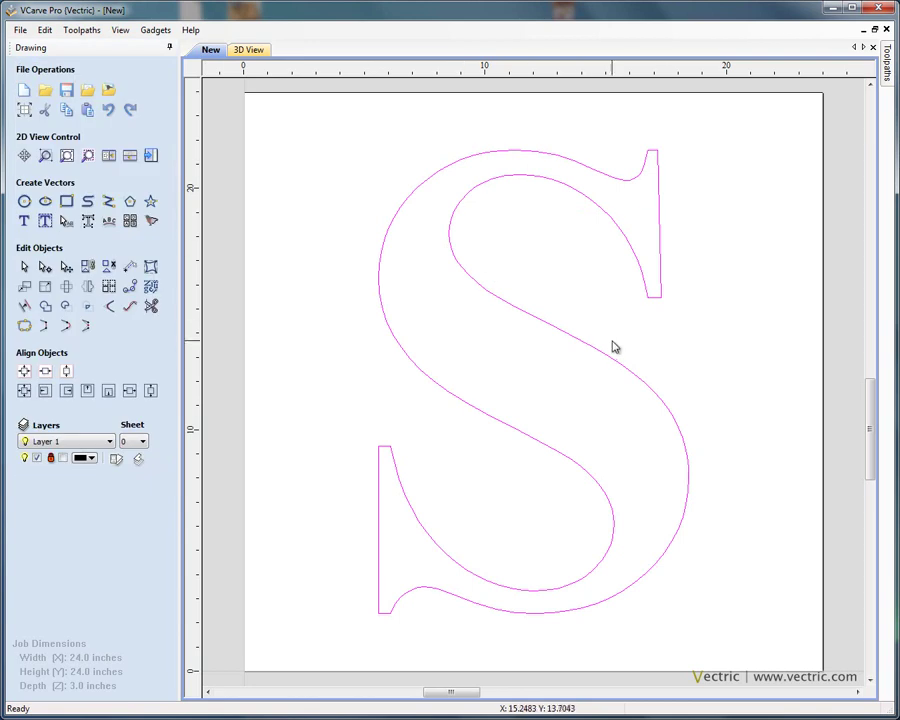
Switch to the toolpath commands and confirm the material setup with 3.0 inches thickness and 0.1 inch clearance and plunge gaps.
left_click(151, 157)
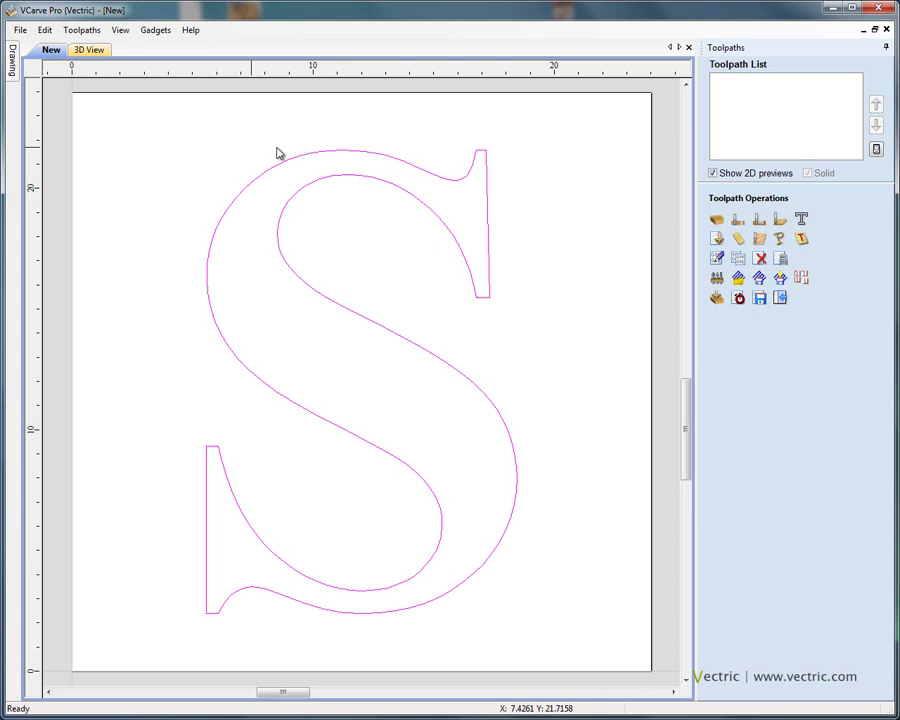
left_click(716, 219)
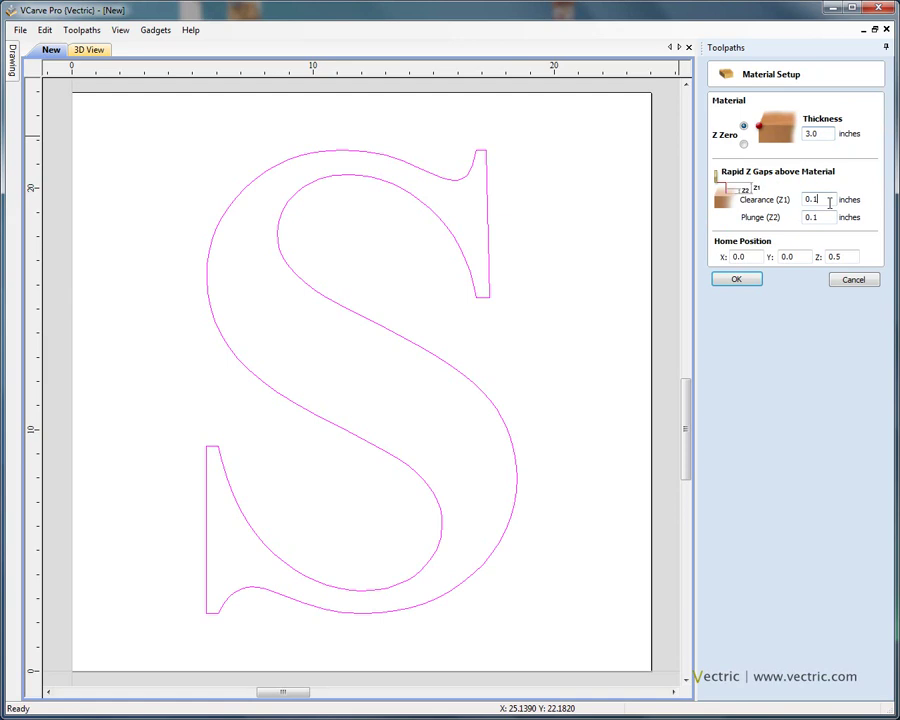
left_click(752, 281)
Select the S outline and start a Prism Carving toolpath with the depth set for a full prism.
left_click(357, 236)
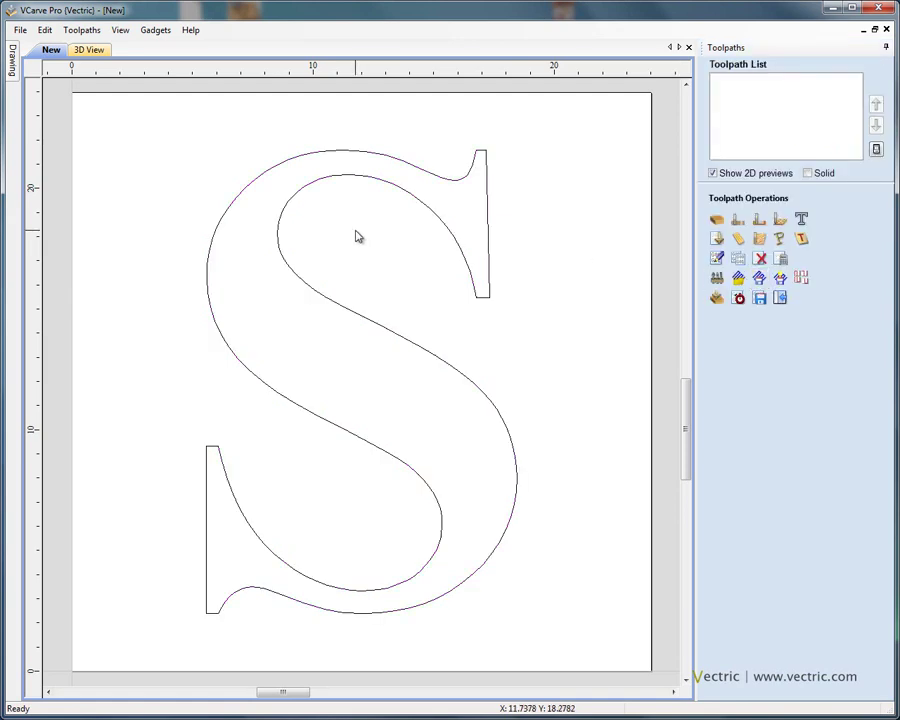
left_click(294, 199)
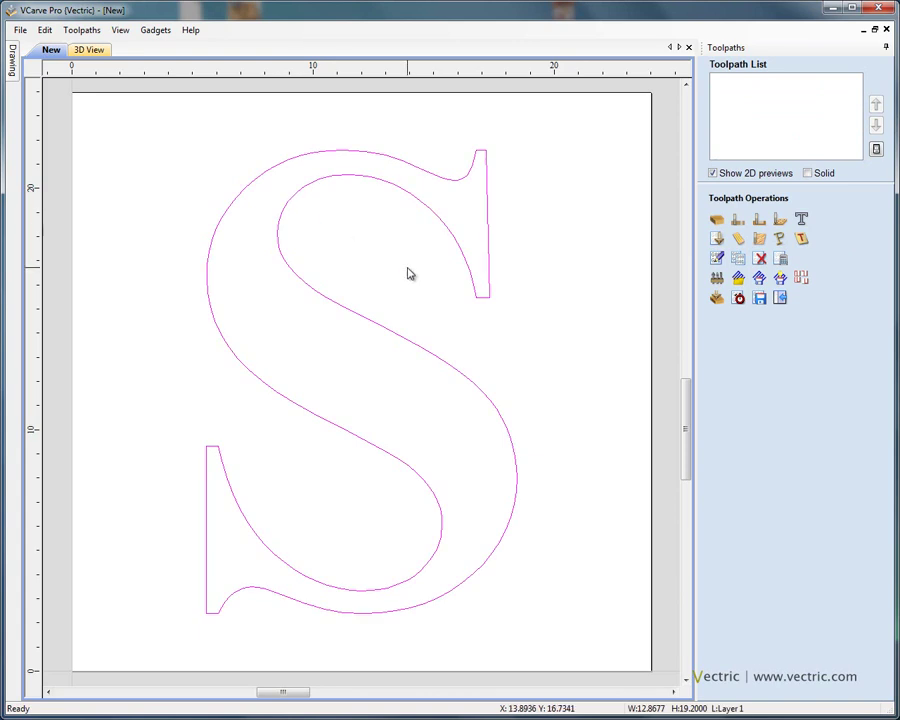
left_click(781, 241)
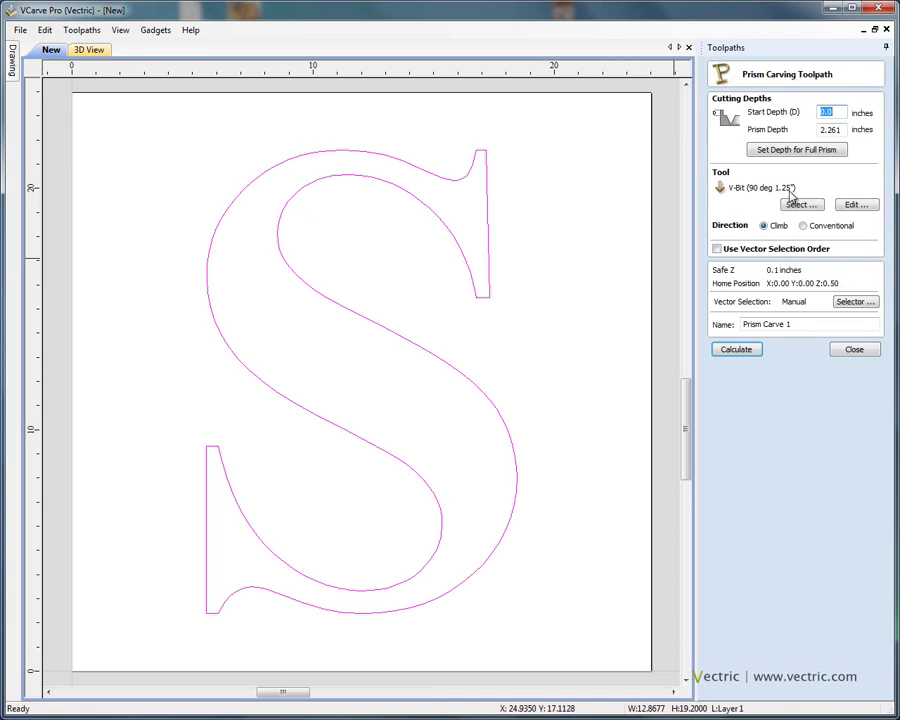
left_click(779, 153)
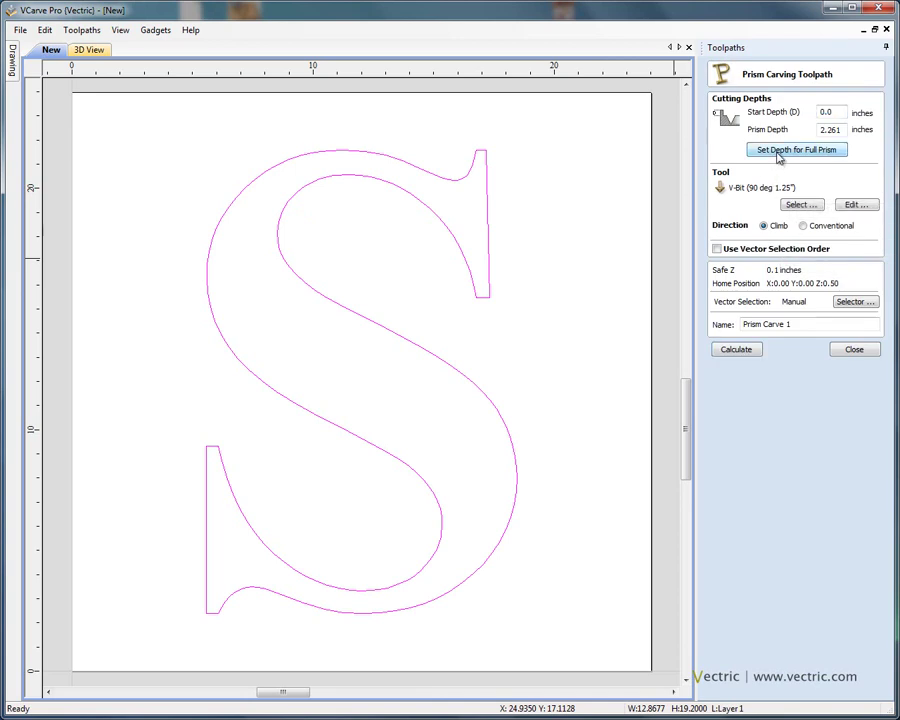
left_click(779, 155)
Choose the V-Bit (90 deg 1.25") from the imperial tools, check its geometry and cutting parameters, and accept it.
left_click(801, 205)
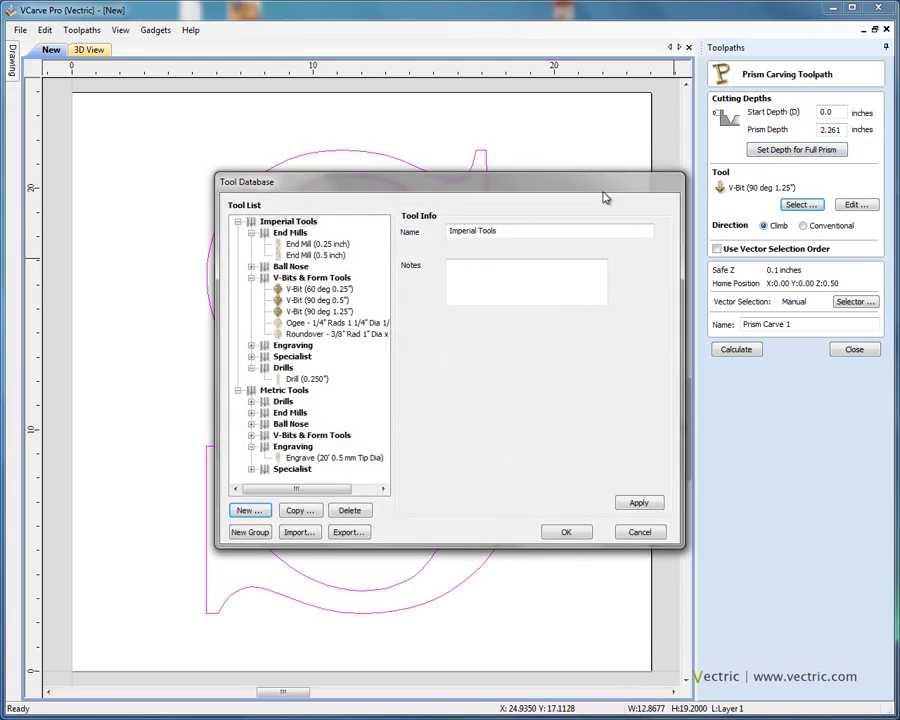
left_click(251, 232)
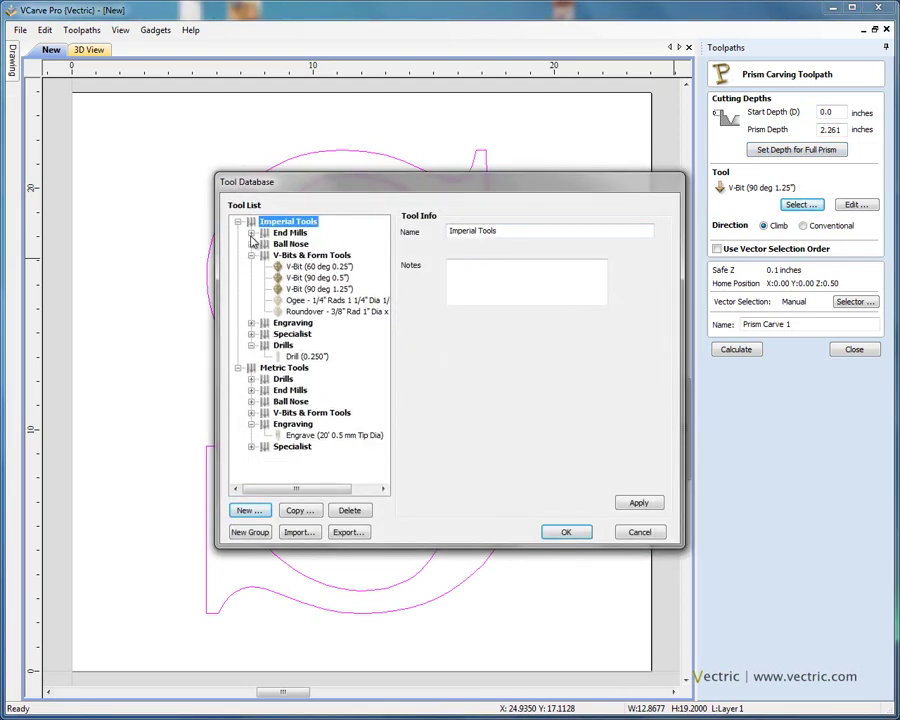
left_click(330, 290)
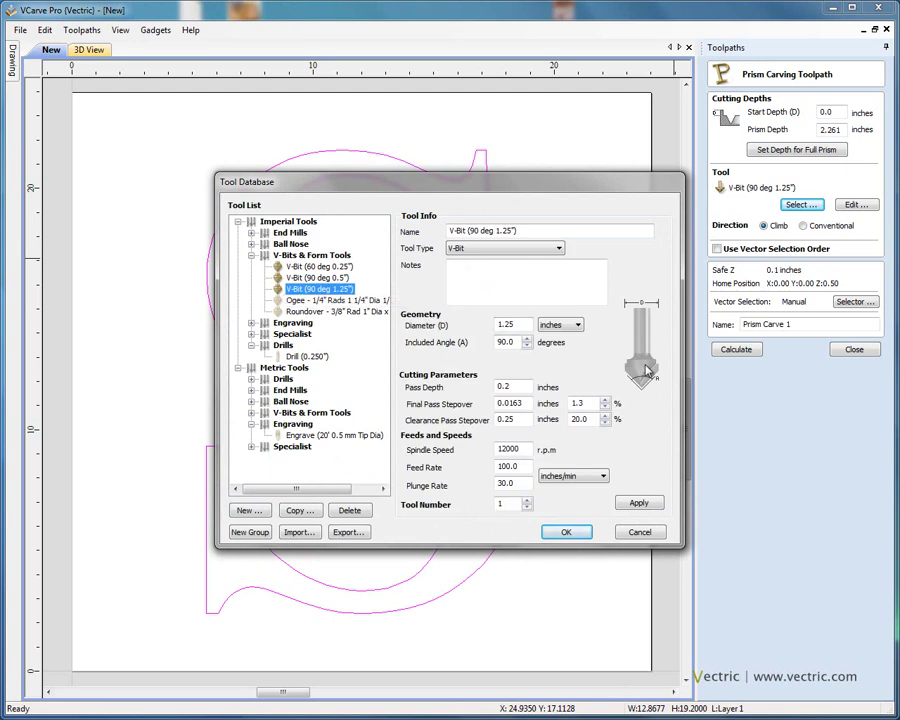
left_click(517, 324)
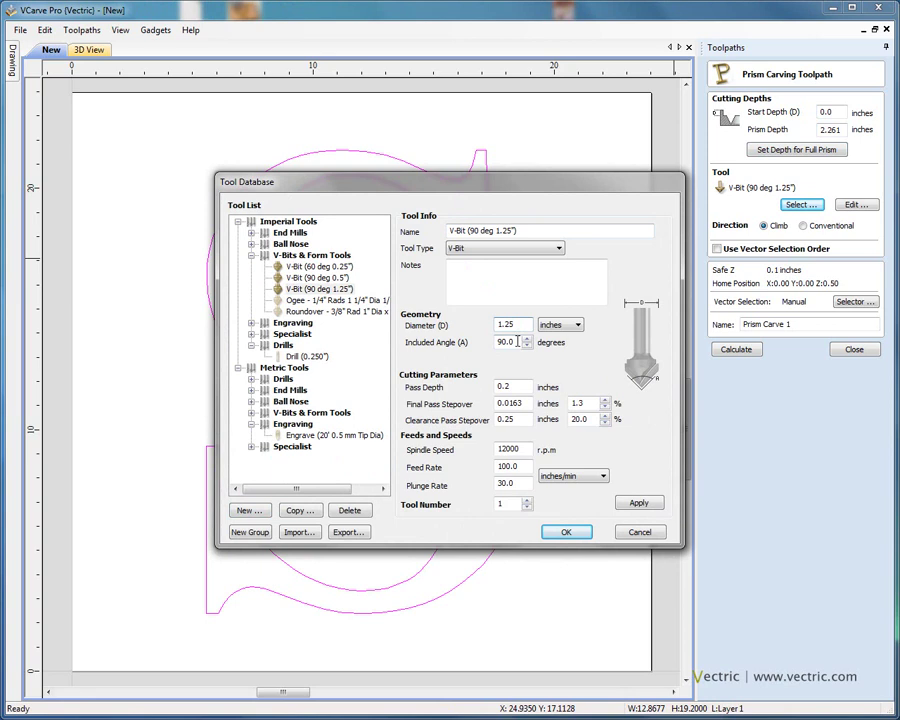
left_click(520, 387)
left_click(513, 342)
double_click(518, 325)
left_click(517, 388)
left_click(526, 420)
left_click(640, 503)
left_click(575, 532)
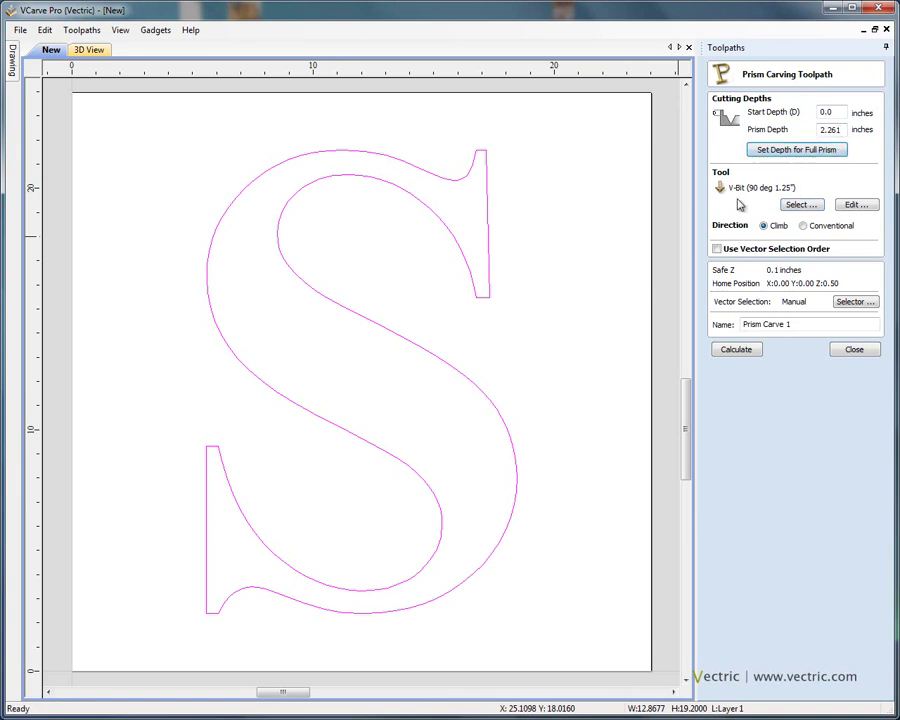
Calculate the prism carving toolpath from start depth 0.0 to prism depth 2.261 inches, and examine its passes in 3D.
left_click(834, 131)
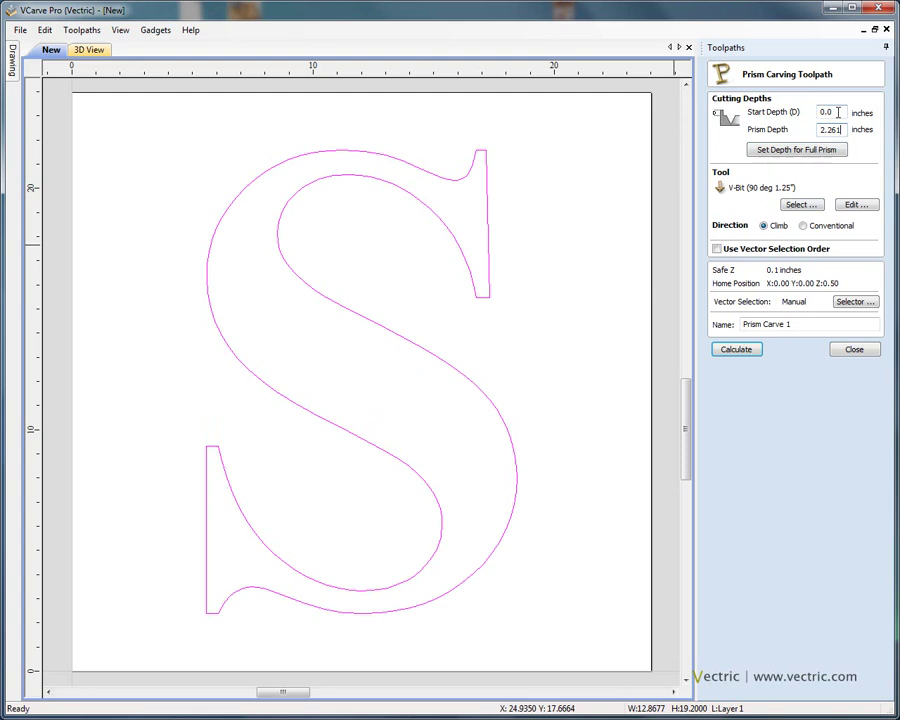
left_click(748, 352)
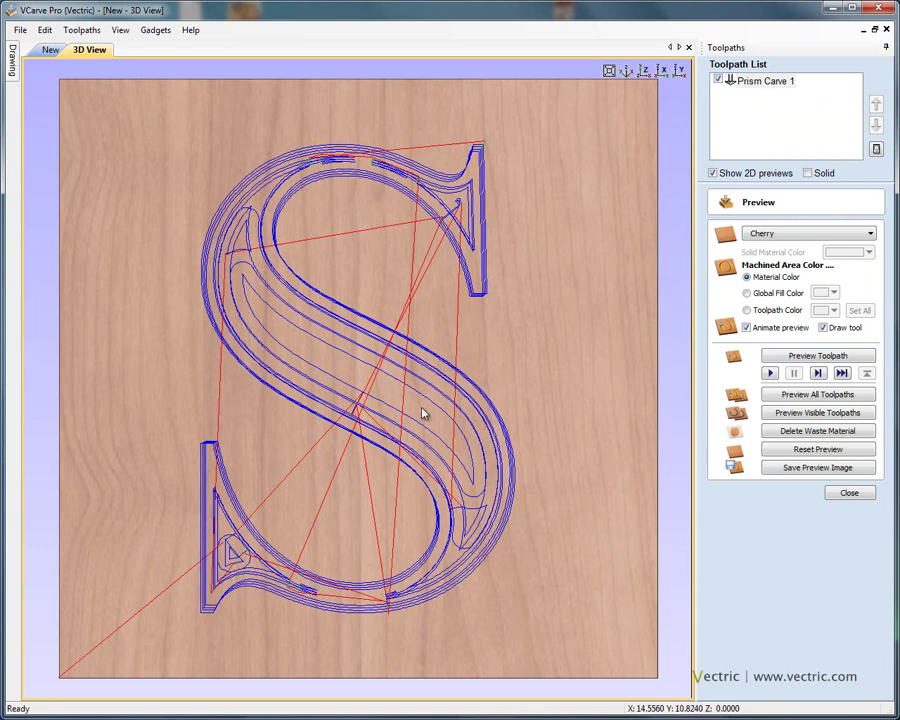
left_click_drag(384, 466, 387, 251)
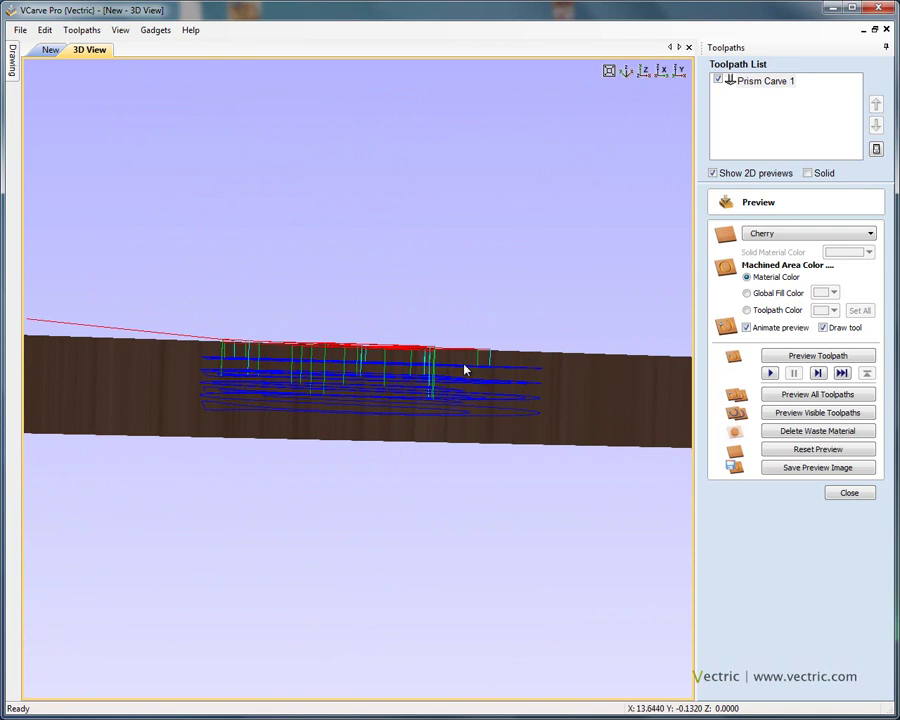
left_click_drag(428, 327, 315, 486)
Simulate the Prism Carve 1 toolpath in cherry, inspect the carved S from several angles, and finish the preview.
left_click(762, 88)
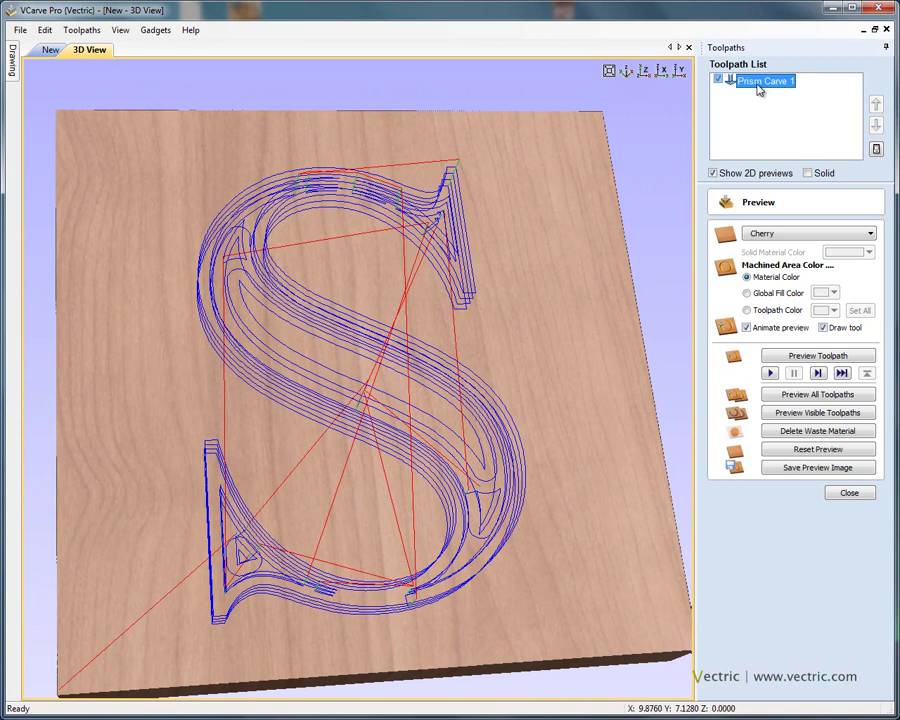
left_click(816, 359)
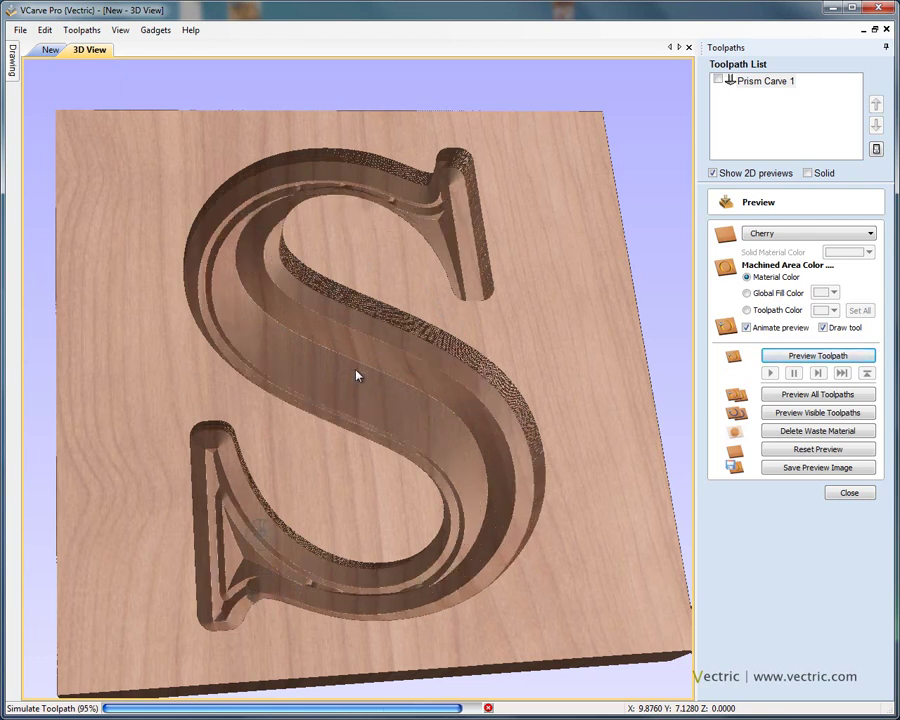
left_click_drag(363, 402, 355, 372)
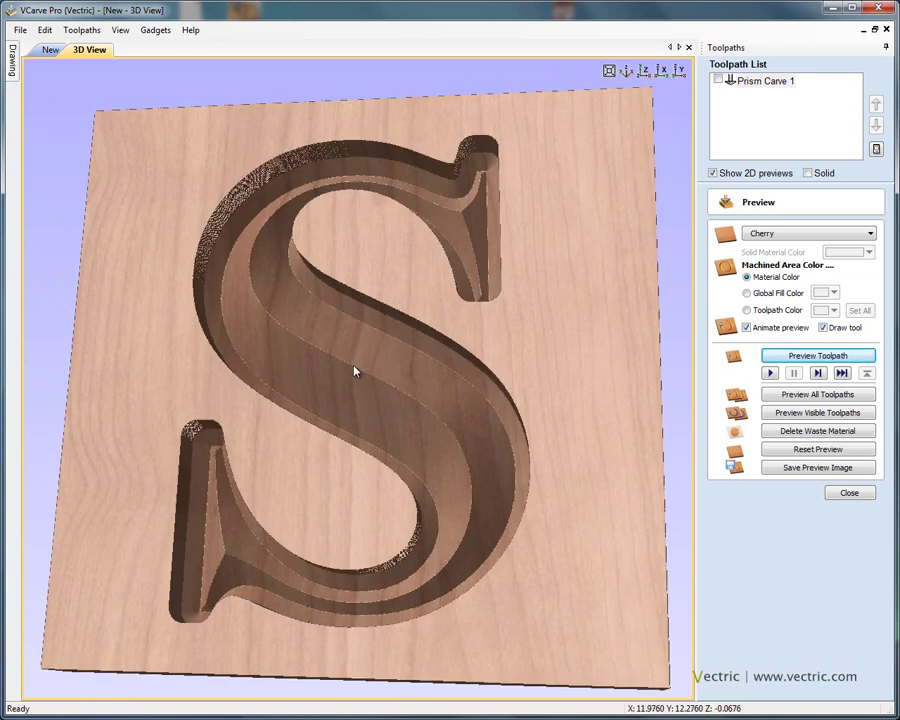
left_click_drag(422, 428, 520, 419)
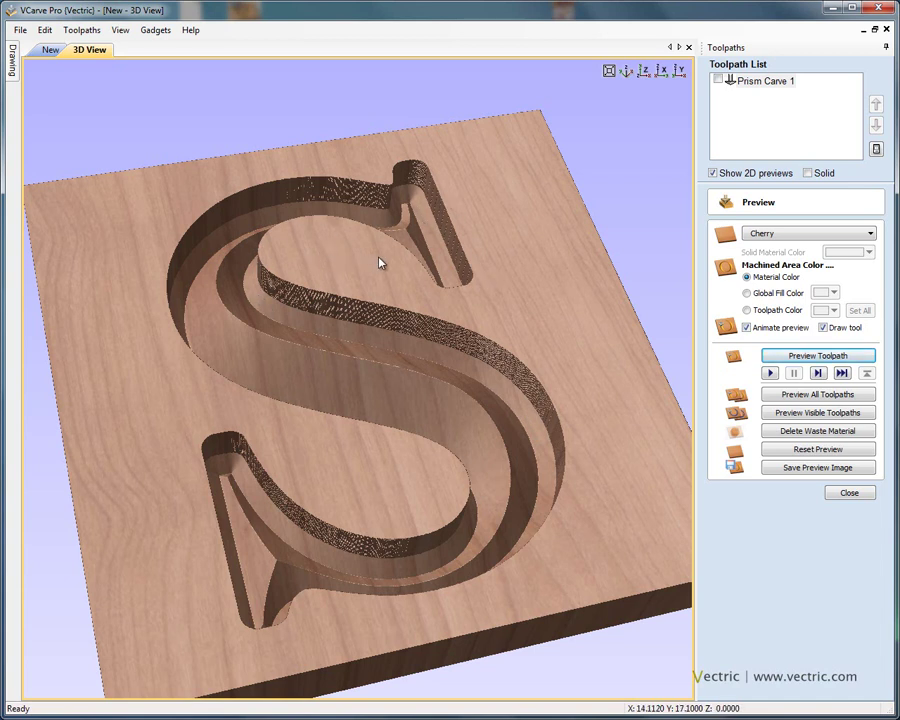
left_click(850, 497)
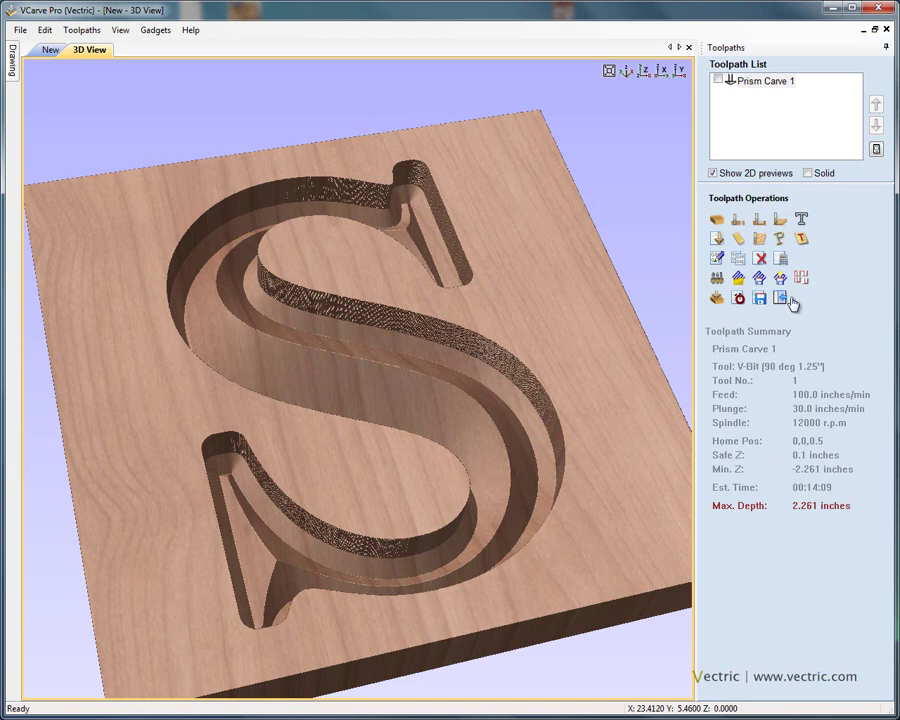
Calculate a 2D profile toolpath outside the S with End Mill (0.25 inch), start depth 0.0 and cut depth 3.0 inches.
left_click(738, 220)
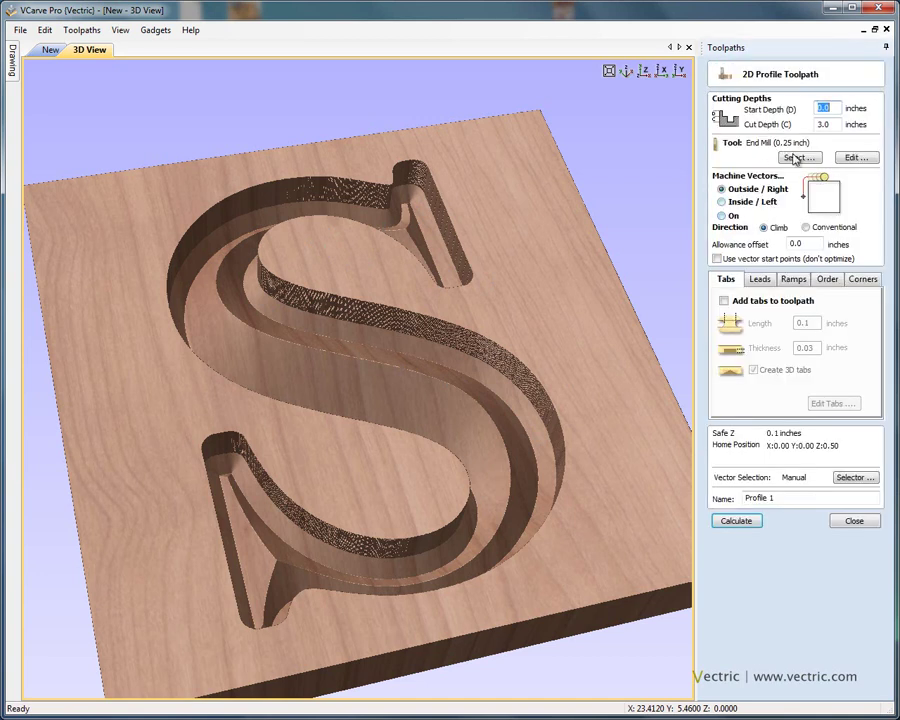
left_click(797, 158)
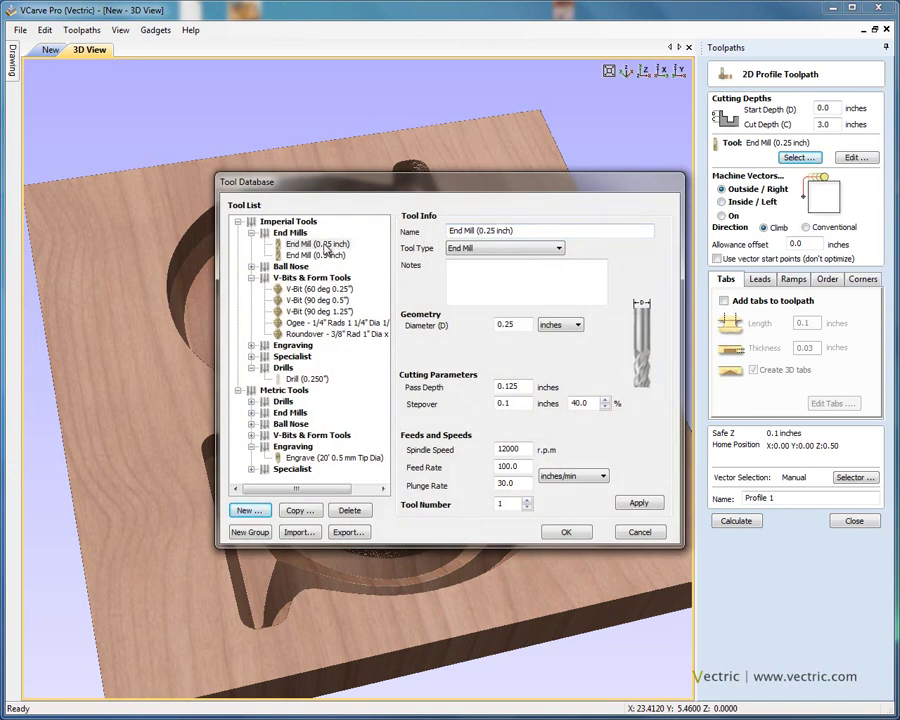
double_click(326, 249)
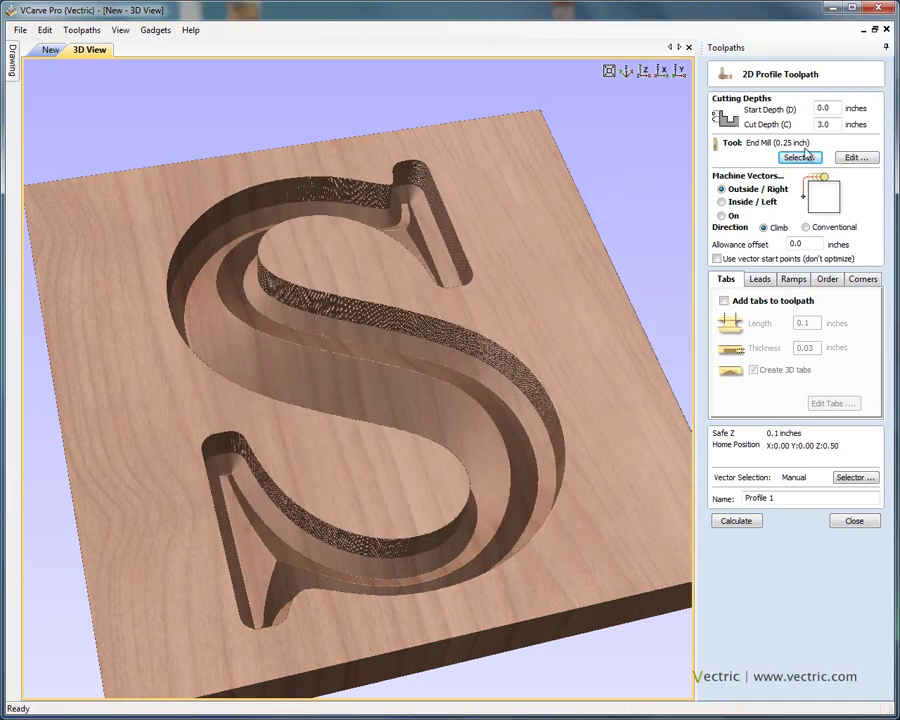
left_click(840, 123)
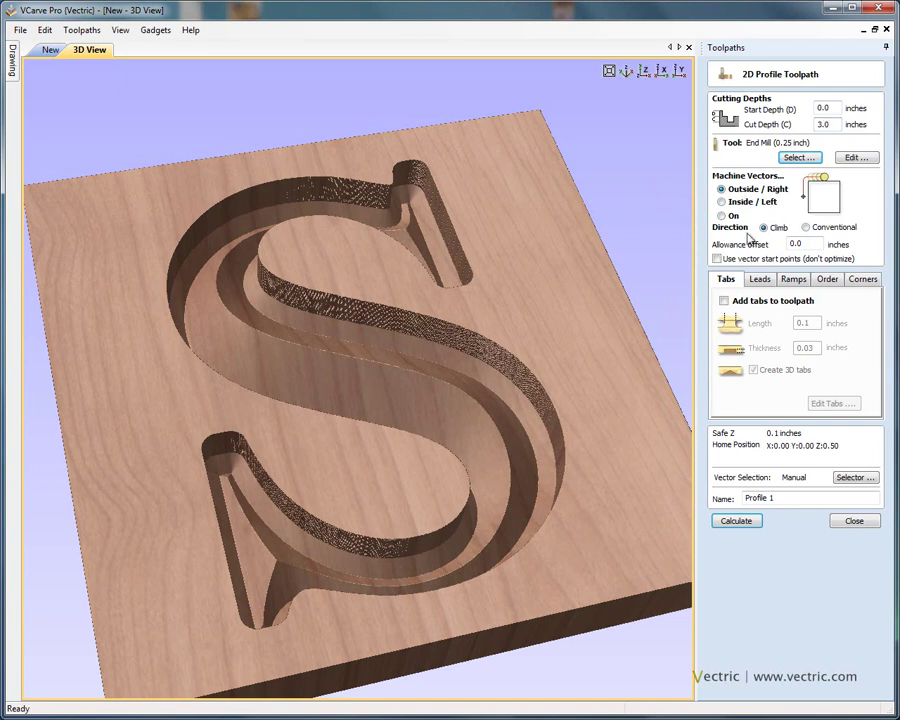
left_click(738, 520)
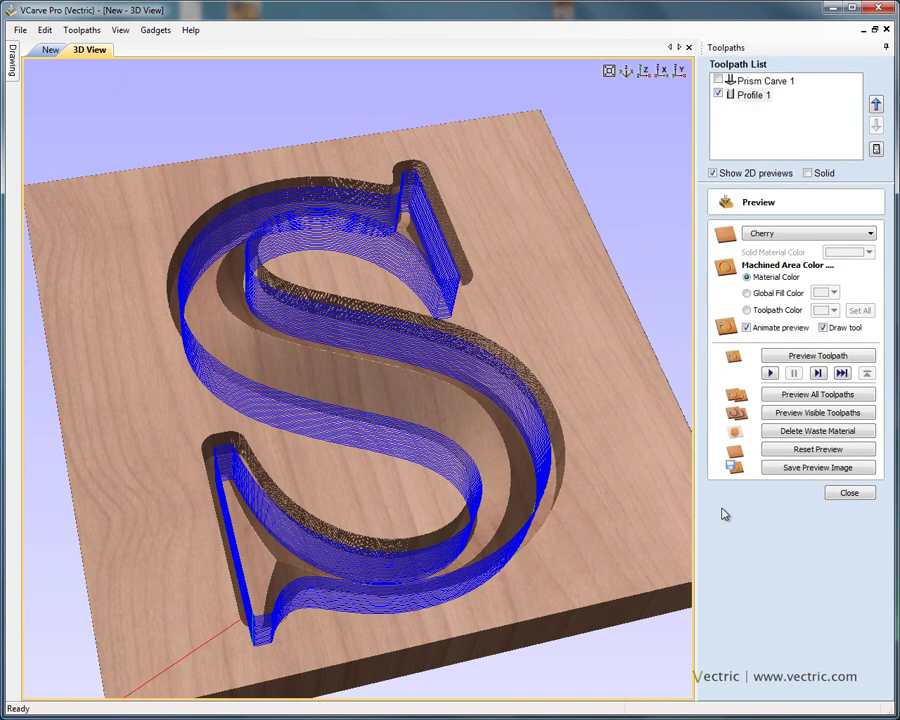
left_click_drag(488, 354, 545, 203)
Edit the tool of the Profile 1 toolpath to a 0.5 inch diameter and recalculate the toolpath.
double_click(754, 95)
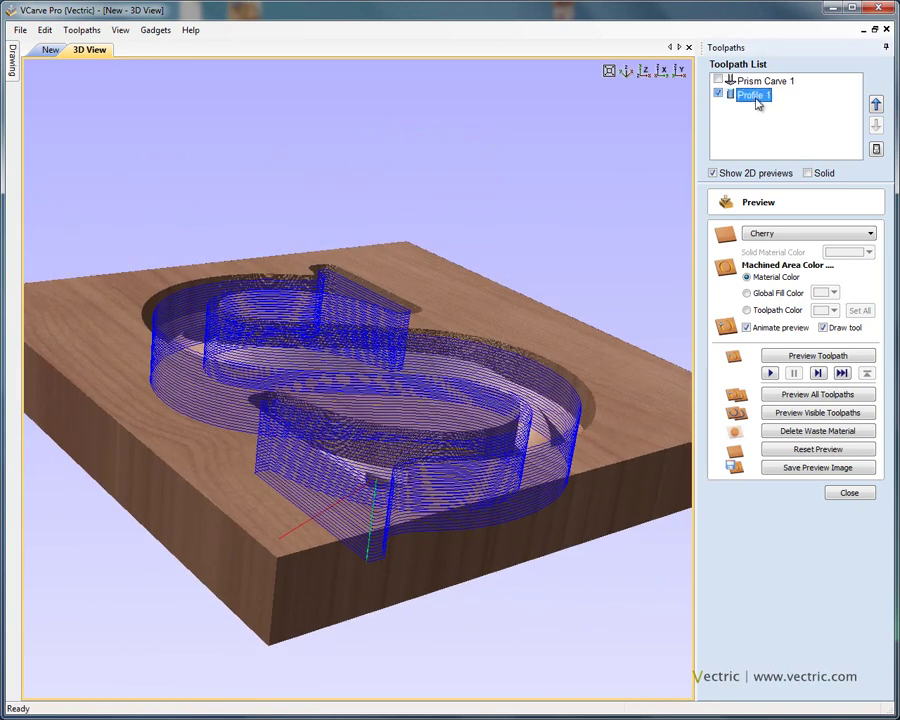
left_click(857, 161)
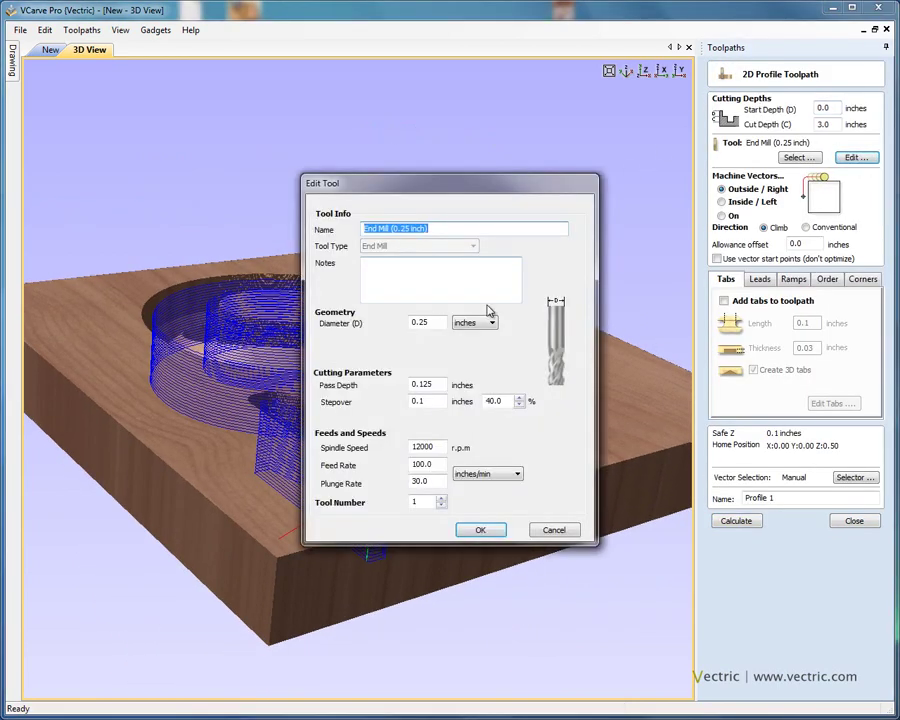
left_click(439, 322)
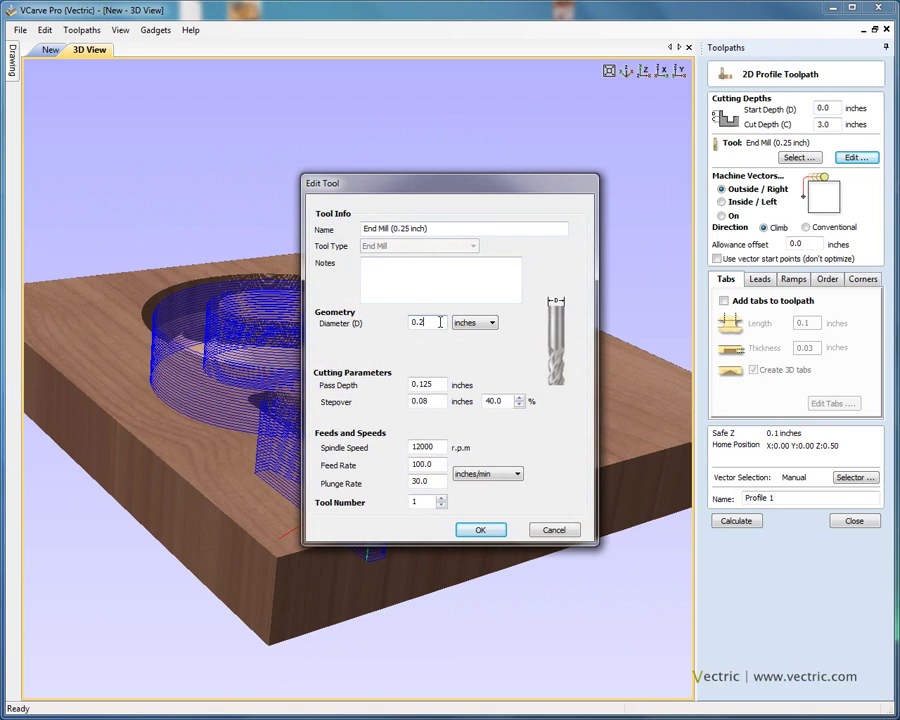
left_click(474, 531)
left_click(735, 521)
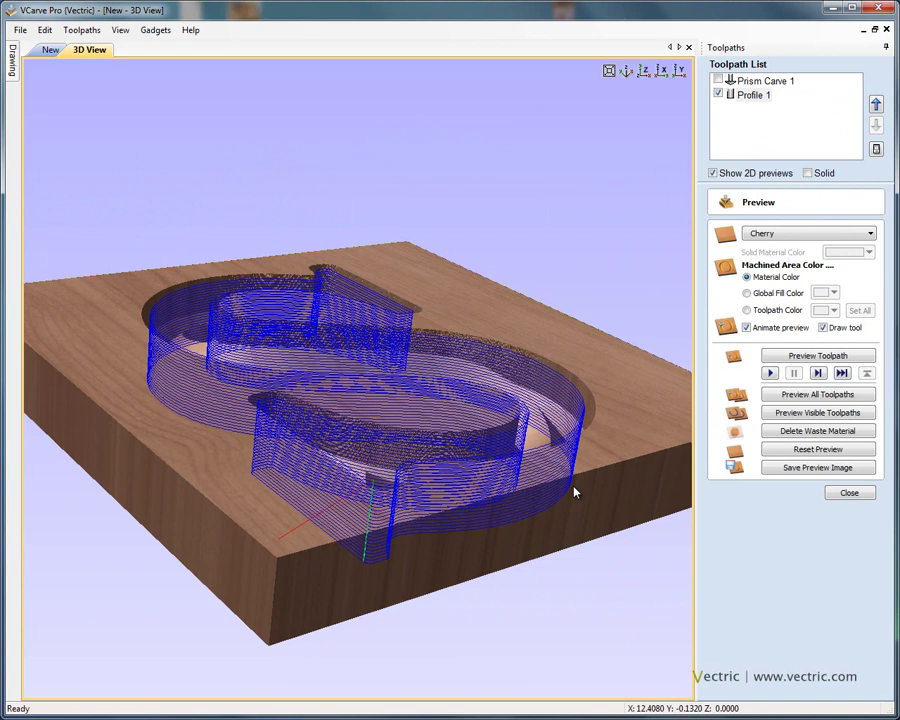
Adjust the end mill's pass depth and diameter for Profile 1, and recalculate the toolpath.
double_click(759, 96)
left_click(855, 157)
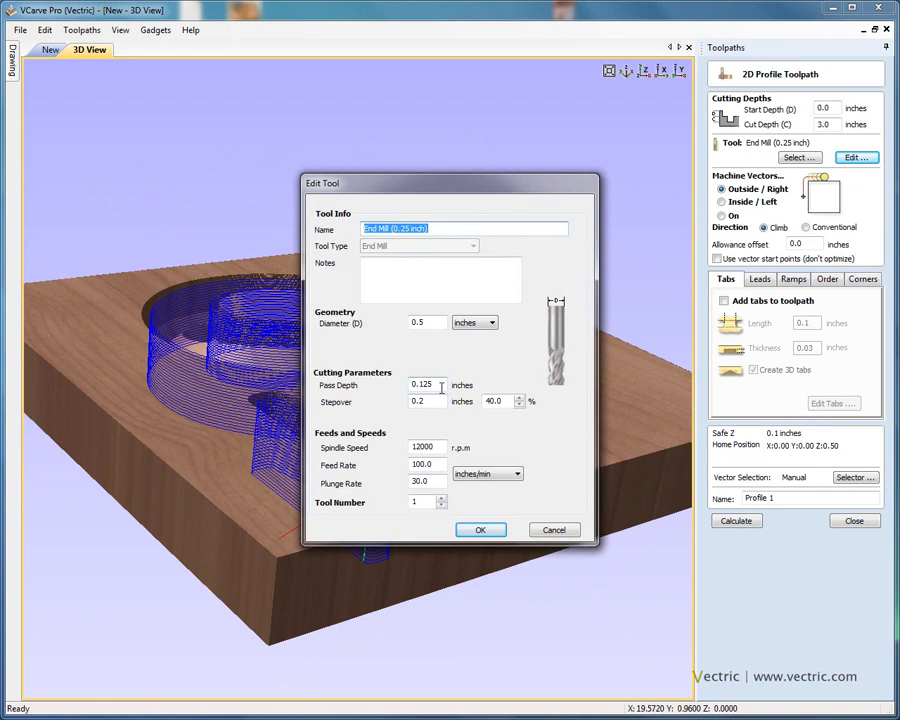
left_click(441, 386)
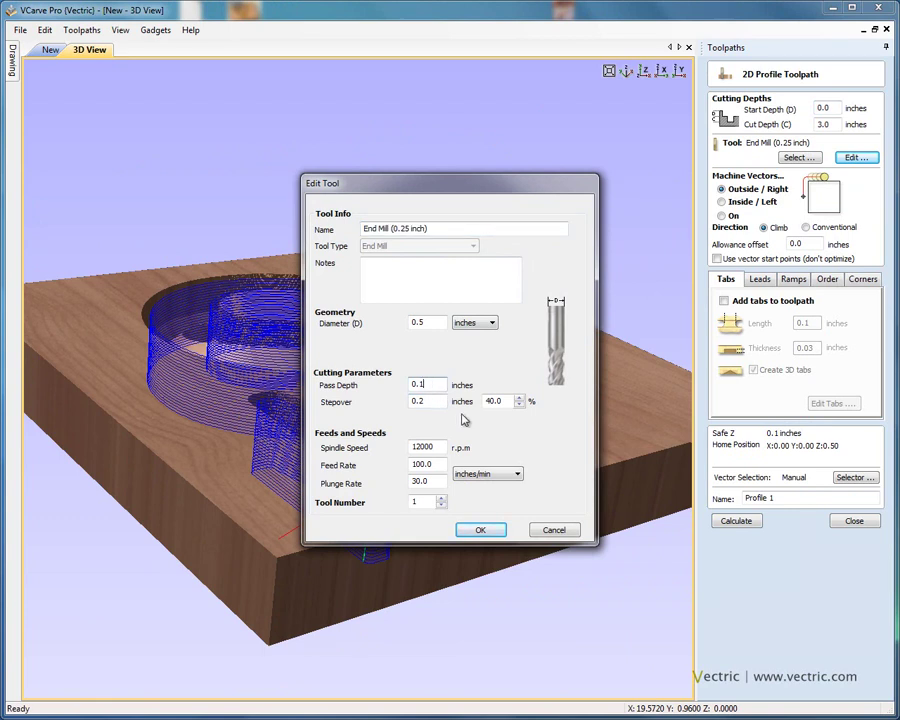
left_click(419, 321)
left_click(481, 529)
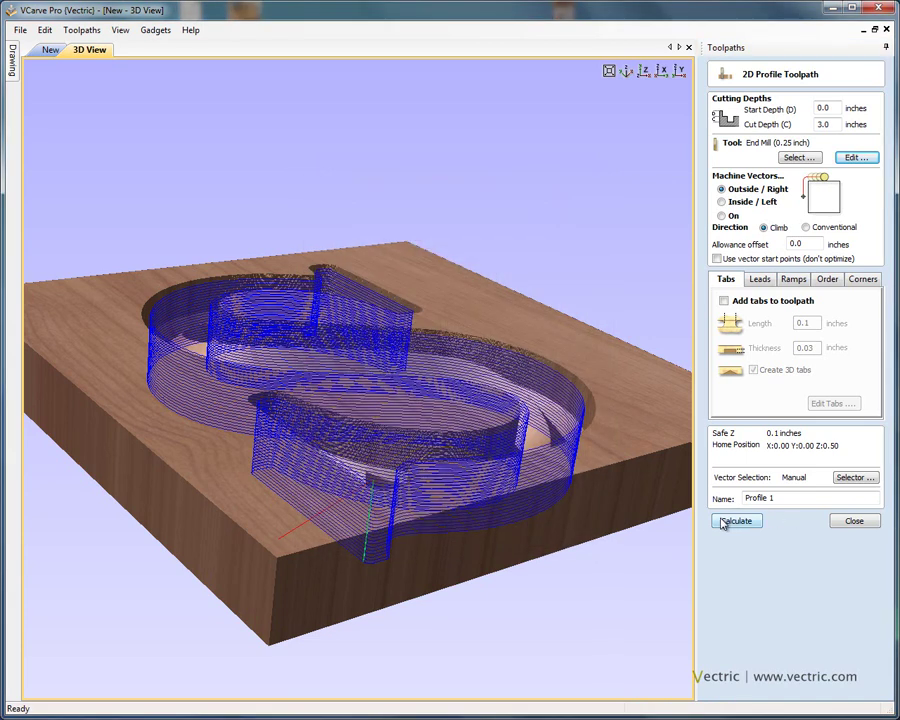
left_click(724, 522)
Simulate the Profile 1 toolpath in cherry and inspect the cut around the S.
left_click_drag(438, 410, 597, 440)
left_click(817, 356)
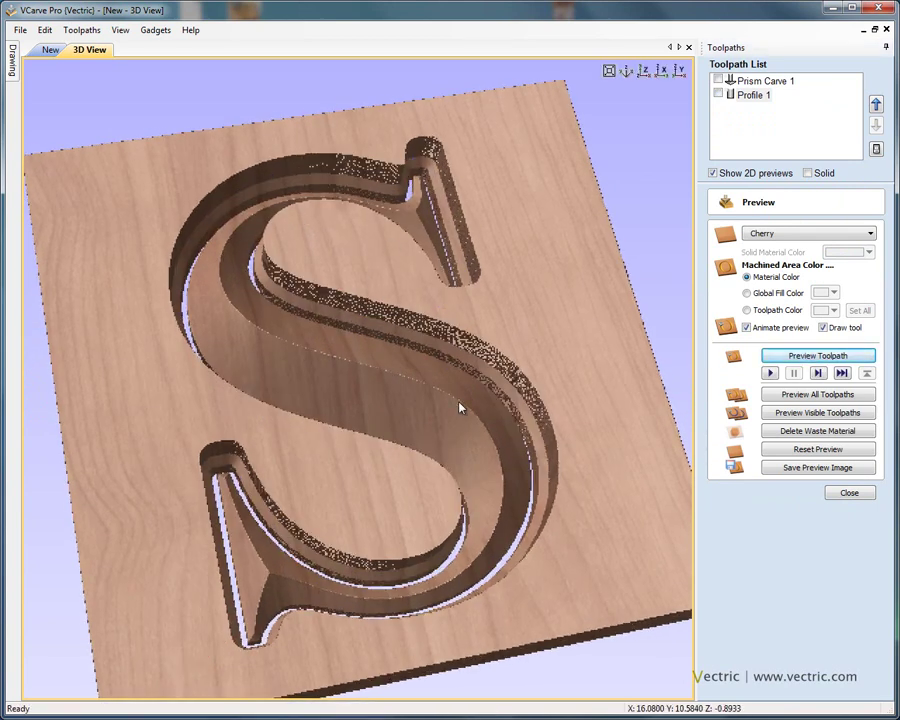
left_click_drag(460, 407, 420, 430)
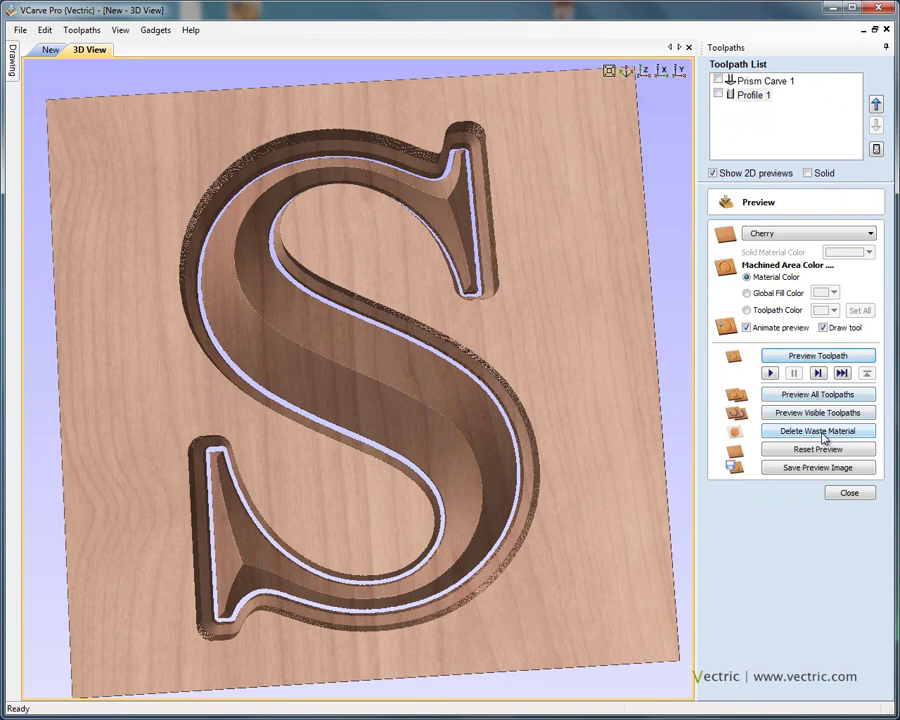
Delete the waste material around the S, inspect the cut-out letter from several angles, and finish the preview.
left_click(769, 432)
left_click_drag(560, 438, 406, 431)
left_click_drag(594, 460, 436, 482)
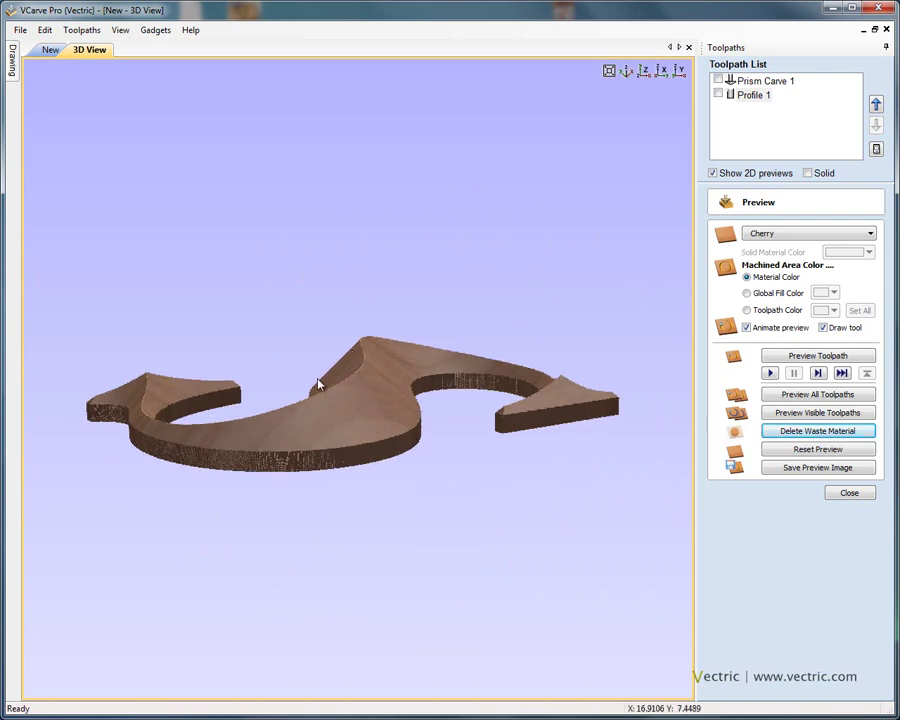
left_click_drag(333, 430, 462, 436)
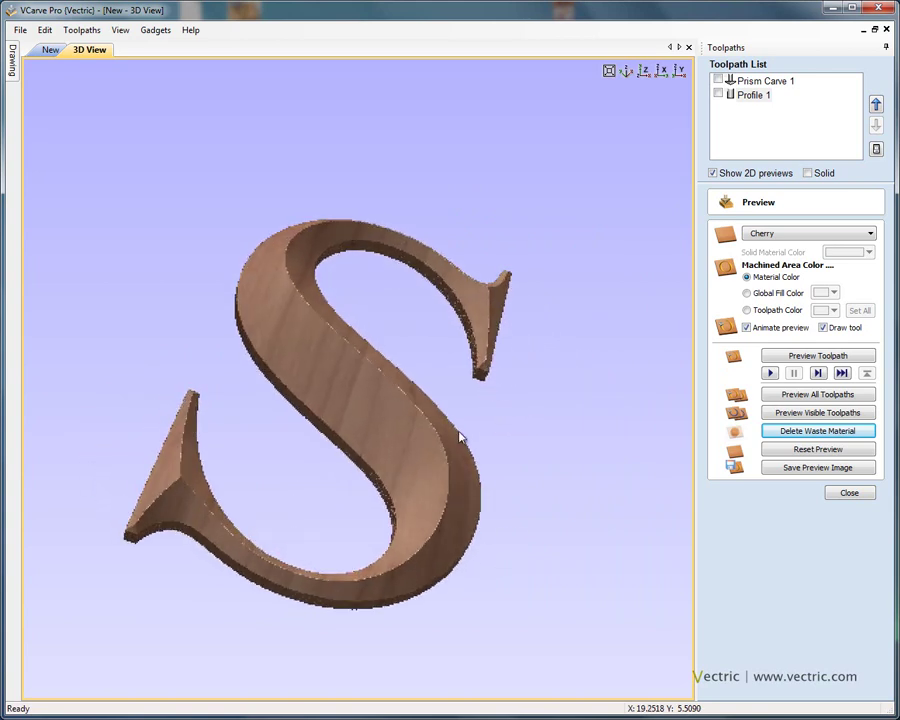
left_click(843, 495)
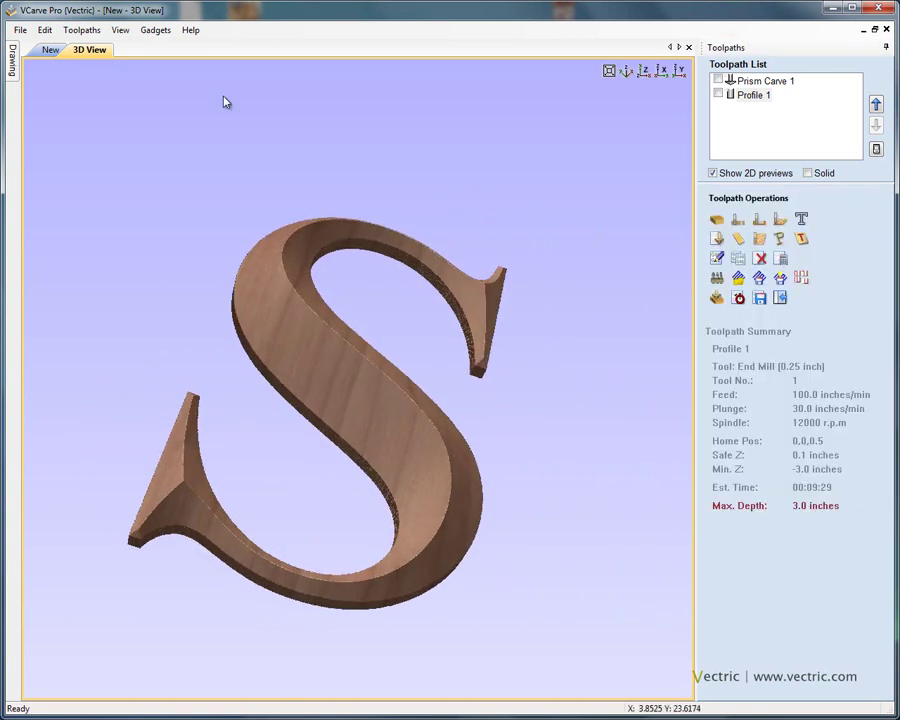
Review the Prism Carve 1 settings against the S outline, and examine the finished letter in 3D.
left_click(52, 50)
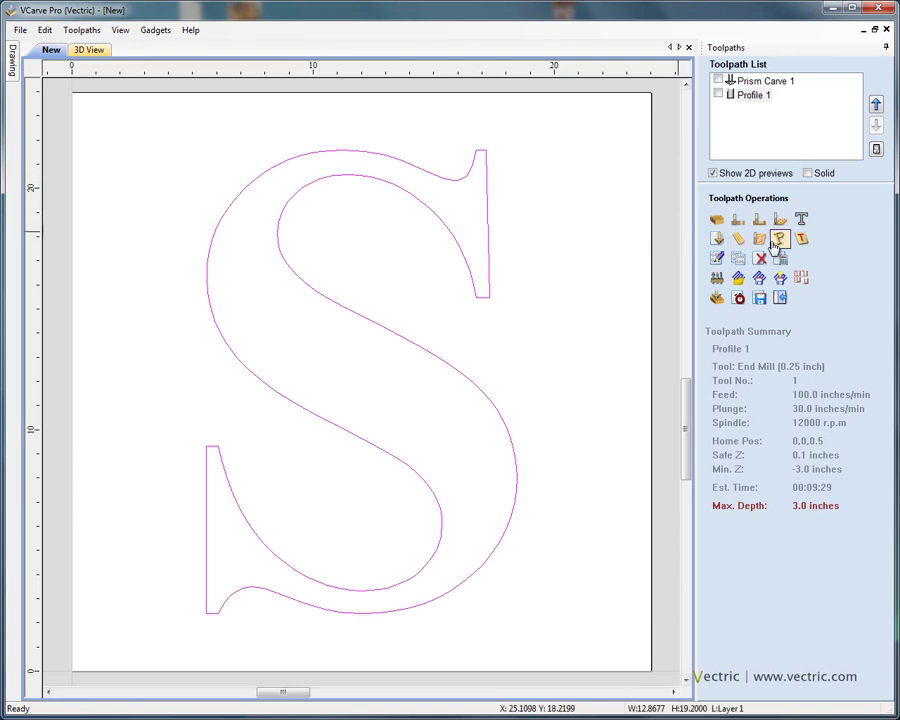
double_click(746, 84)
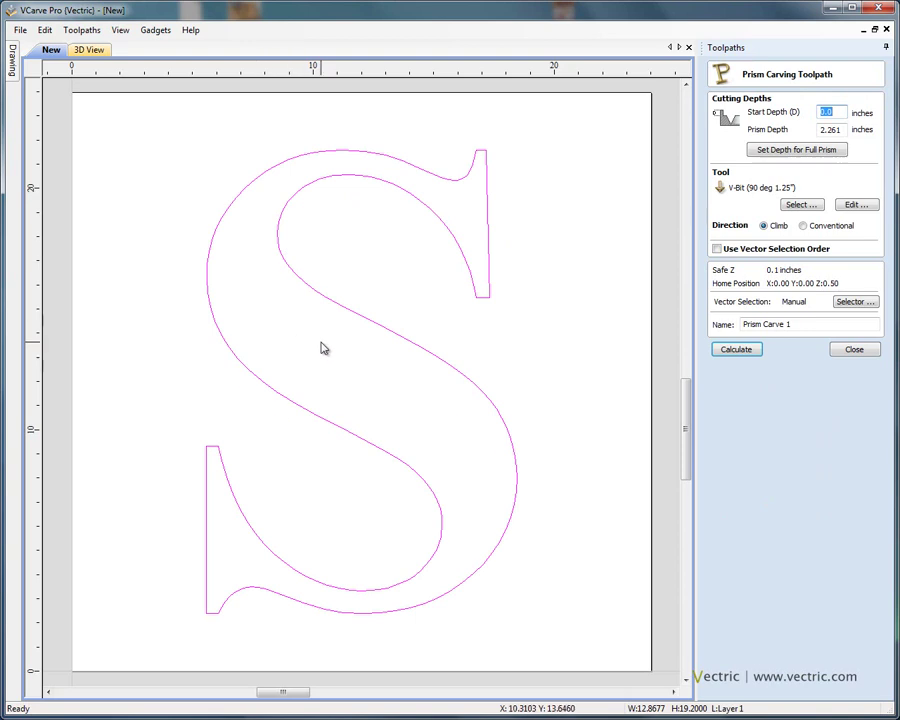
left_click(89, 50)
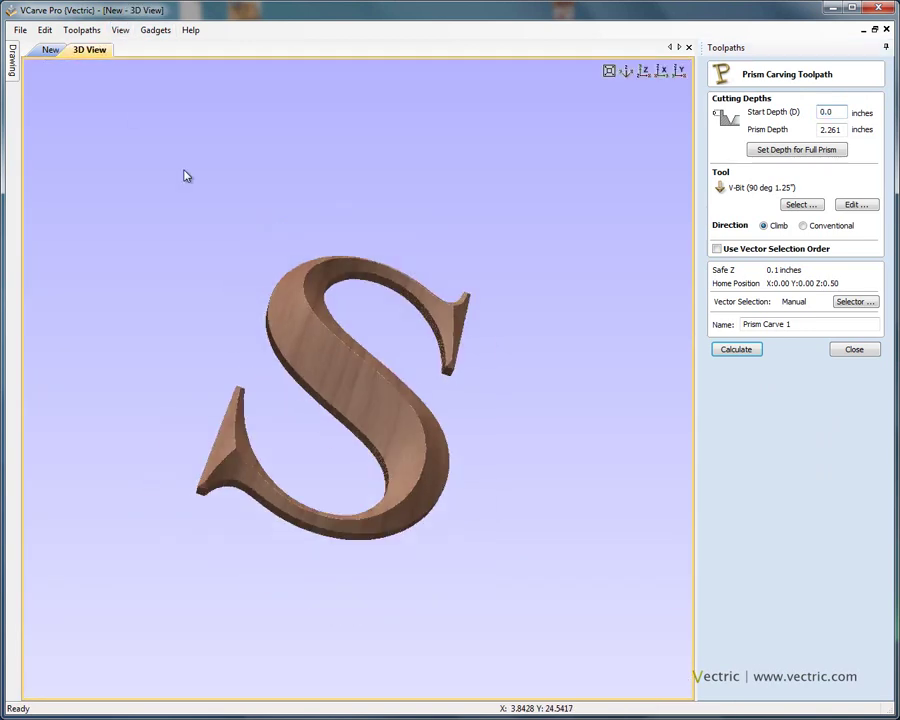
left_click_drag(220, 210, 240, 400)
scroll(616, 309, "up", 3)
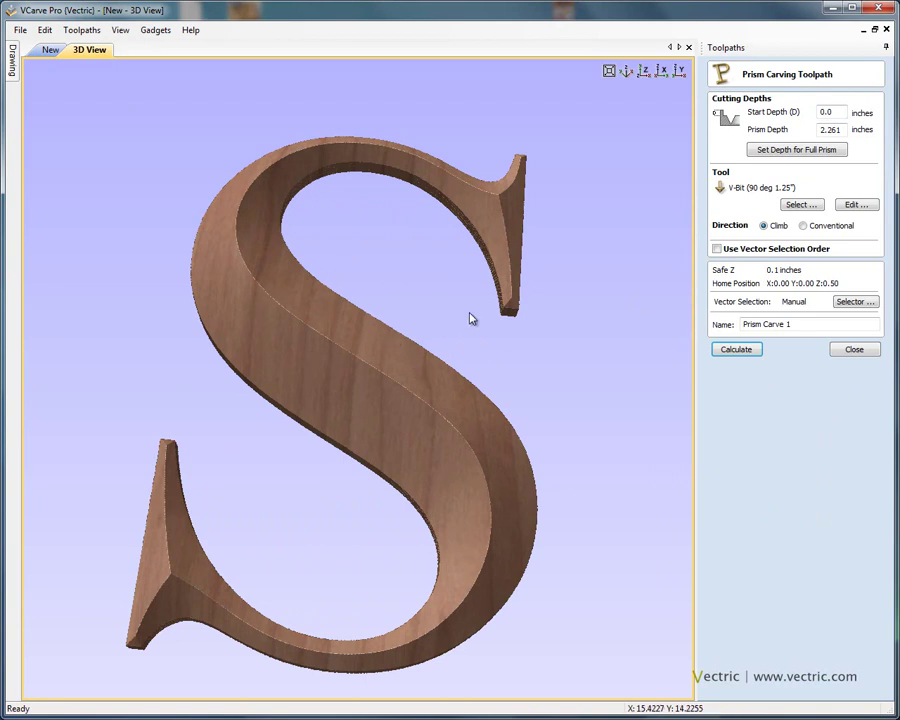
left_click_drag(366, 384, 478, 443)
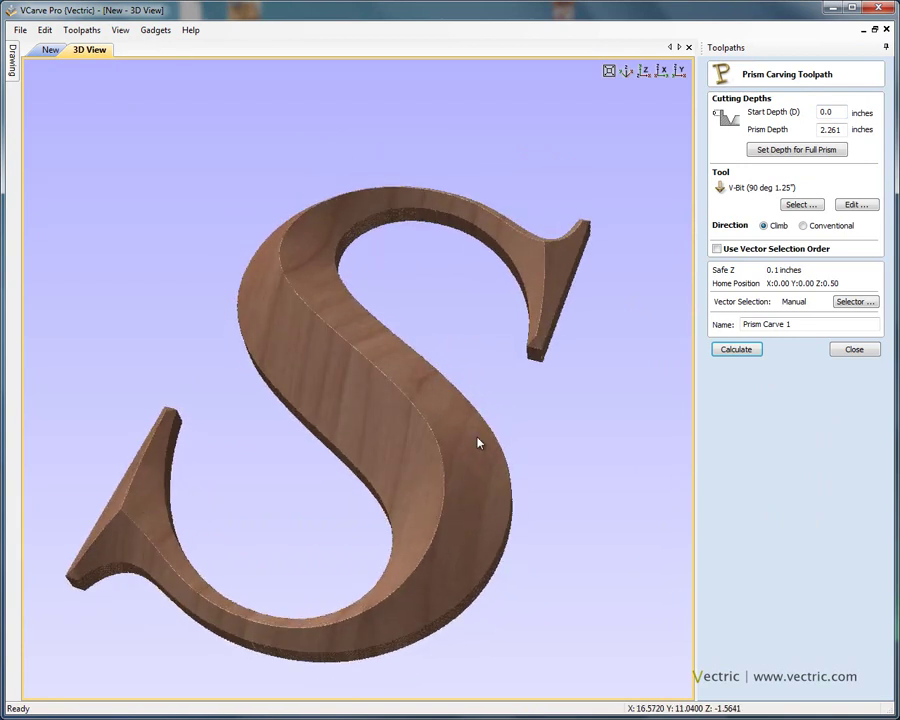